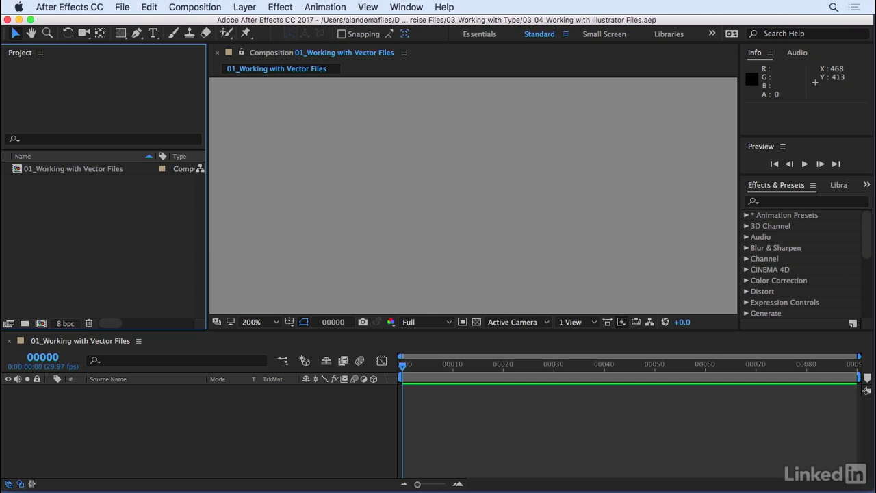
- Import KinetEco.ai from Exercise Files > Media > FauxBrands into the project as Footage
double_click(85, 207)
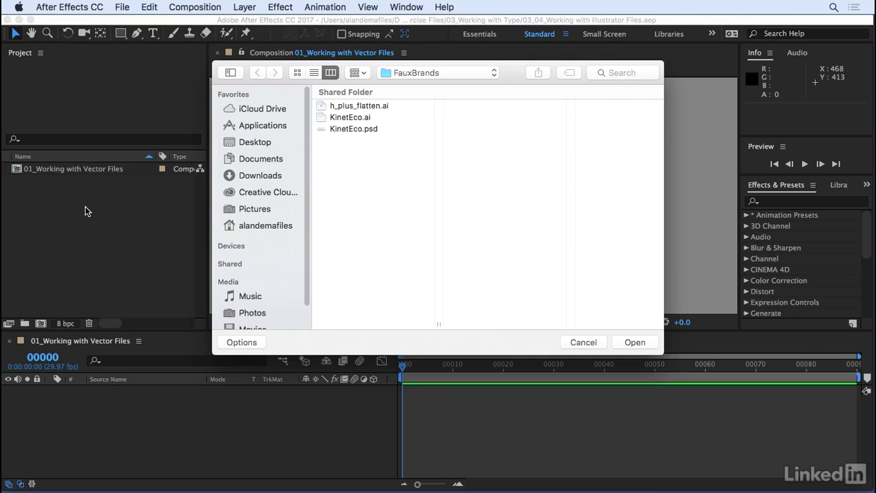
key("super+shift+d")
left_click(355, 106)
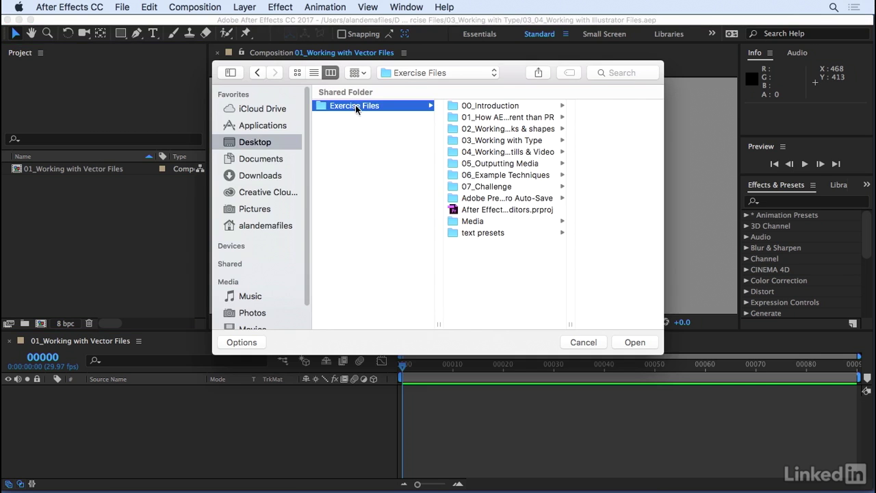
left_click(491, 223)
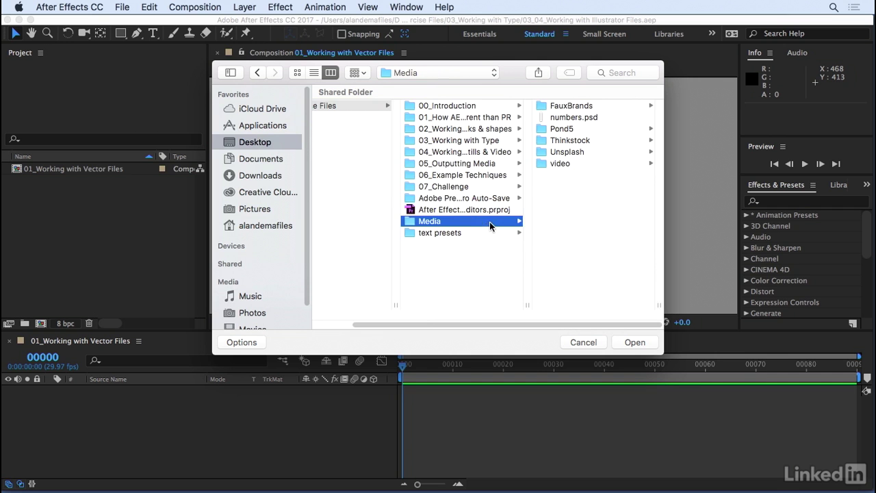
left_click(587, 106)
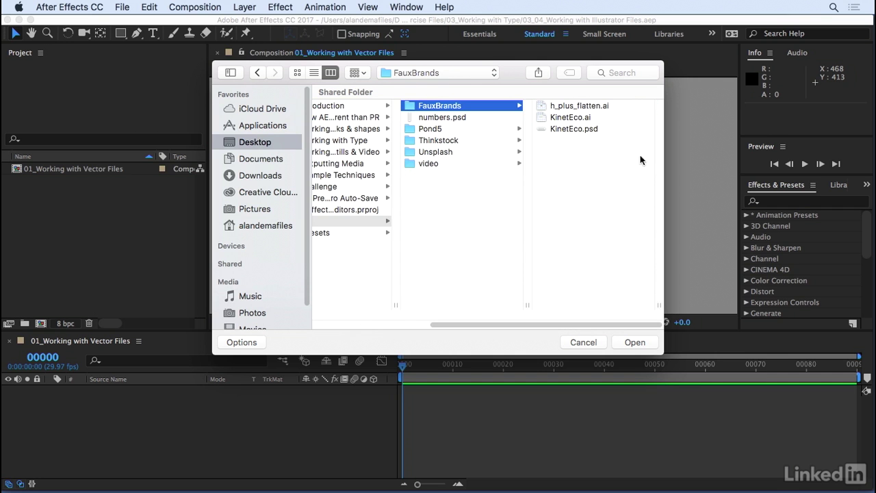
left_click(593, 116)
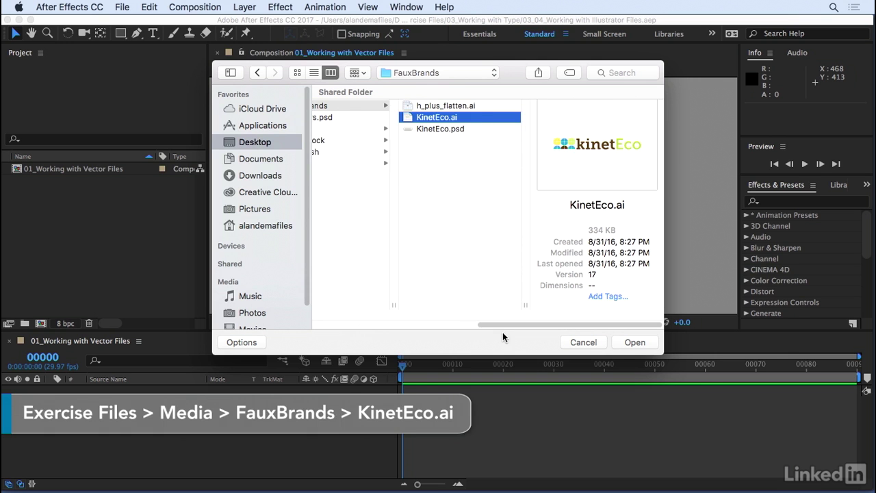
left_click(261, 342)
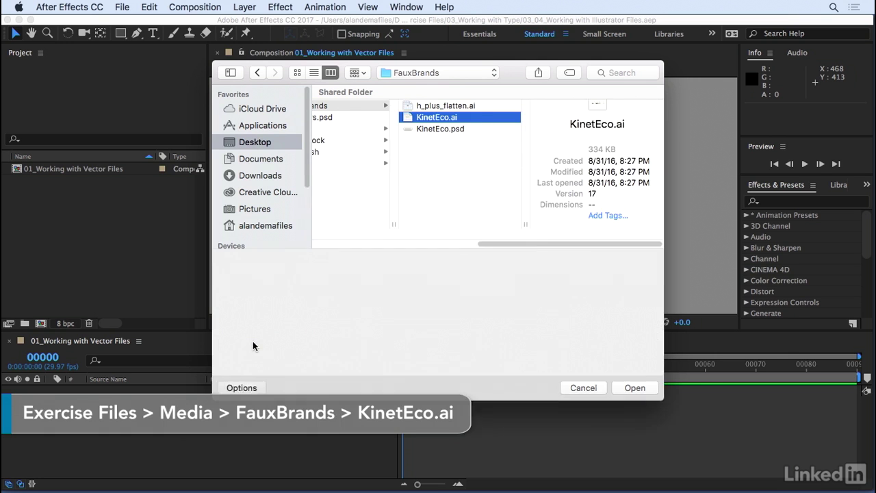
left_click(520, 347)
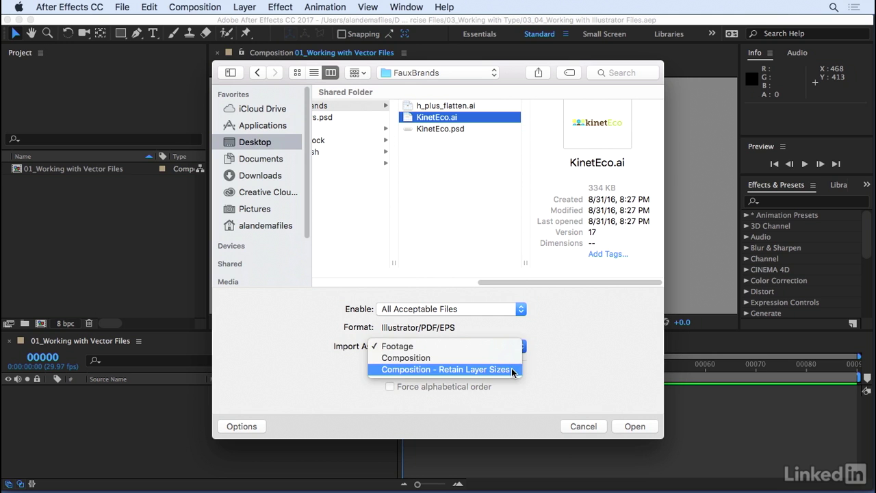
left_click(508, 346)
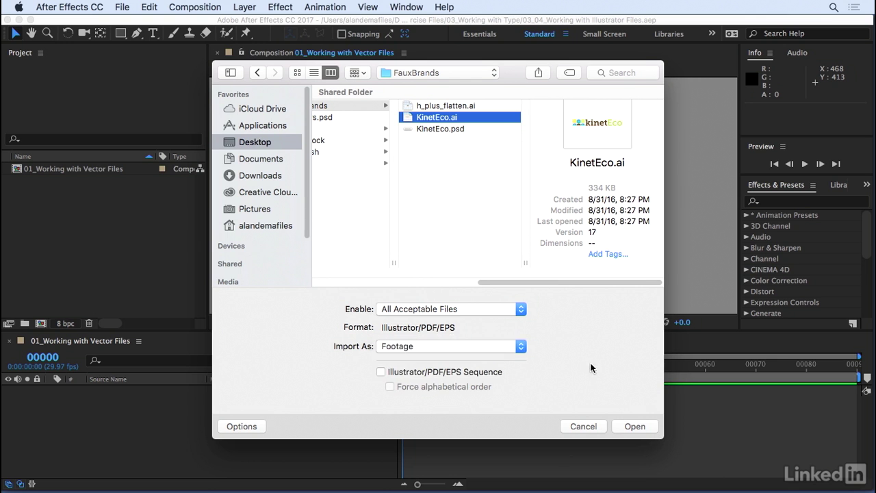
left_click(637, 426)
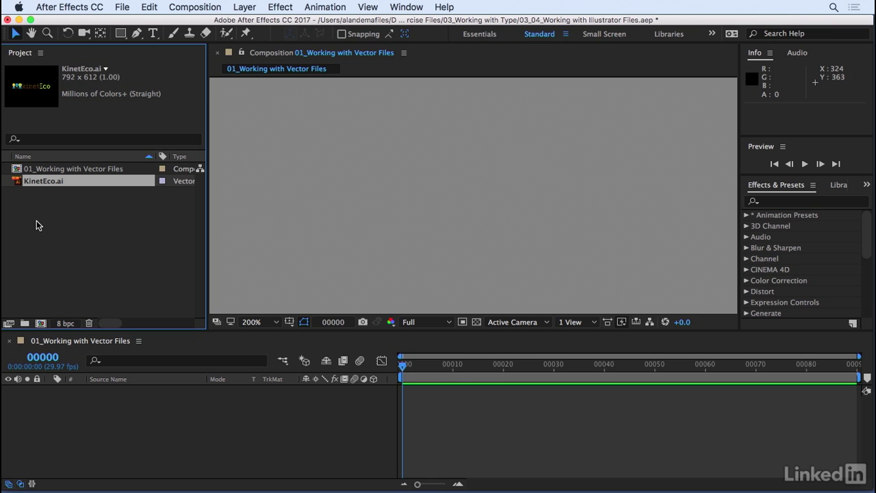
- Add the KinetEco.ai footage as a layer in the 01_Working with Vector Files composition and bring the whole logo into view
left_click_drag(51, 180, 59, 170)
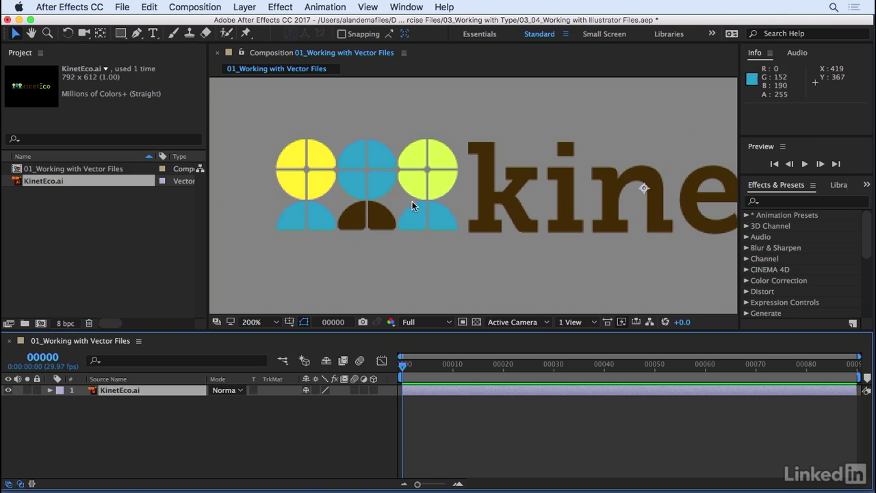
left_click_drag(412, 201, 361, 226)
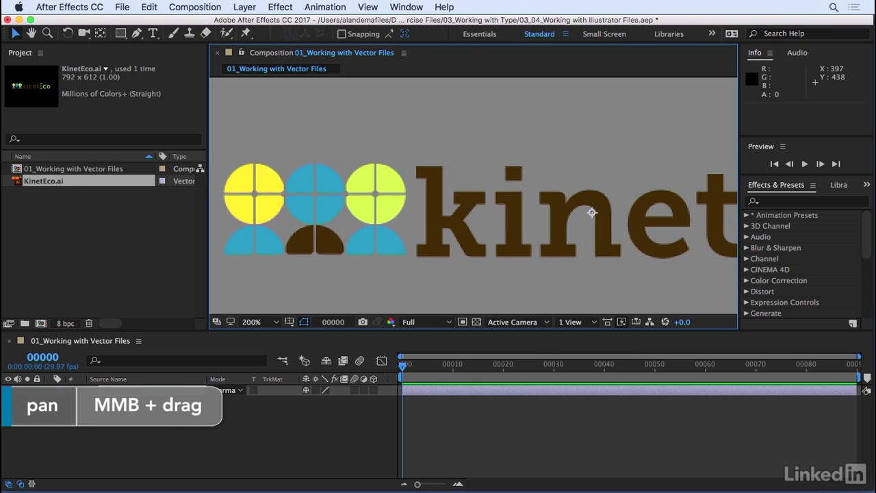
left_click(257, 322)
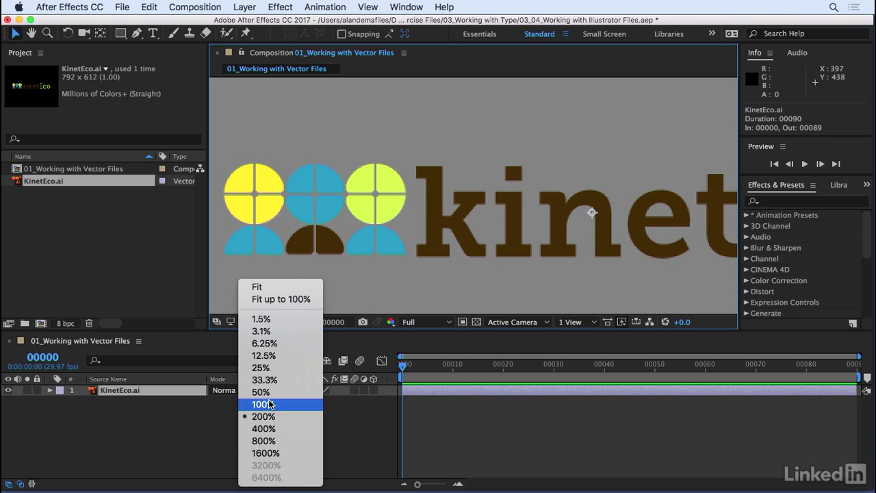
left_click(261, 392)
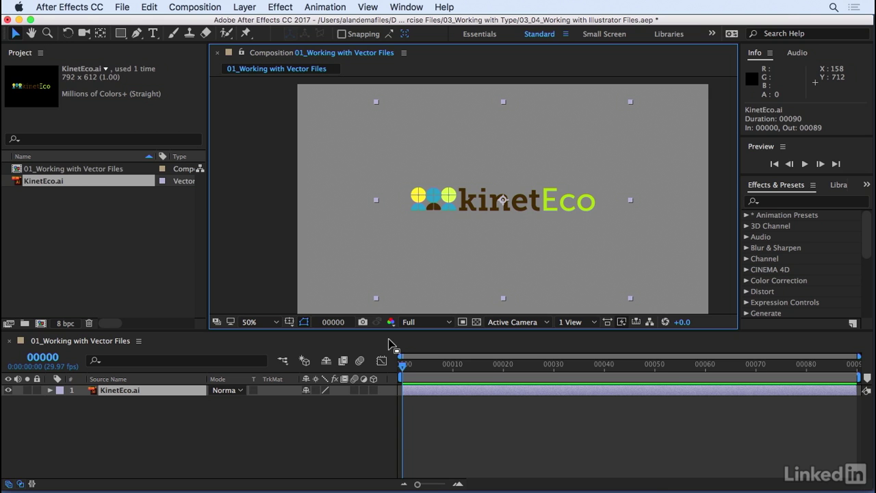
- Delete the KinetEco.ai footage from the project, including its use in the composition
left_click(58, 180)
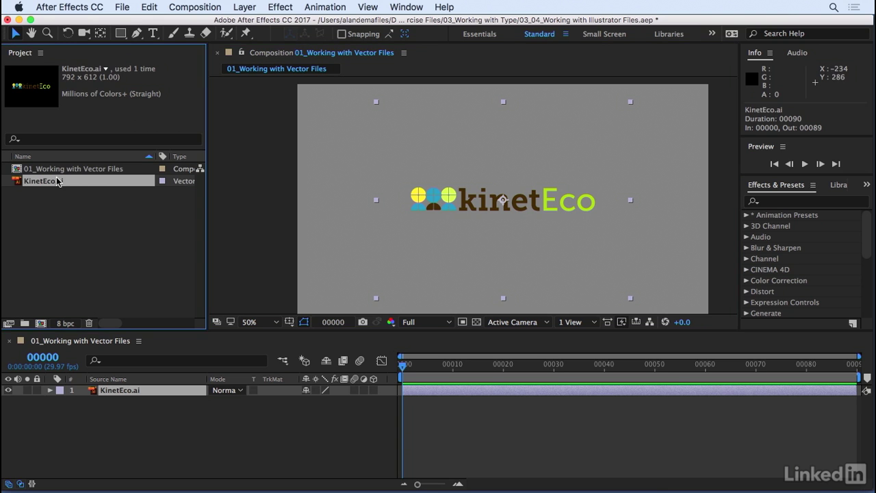
key("Delete")
key("Return")
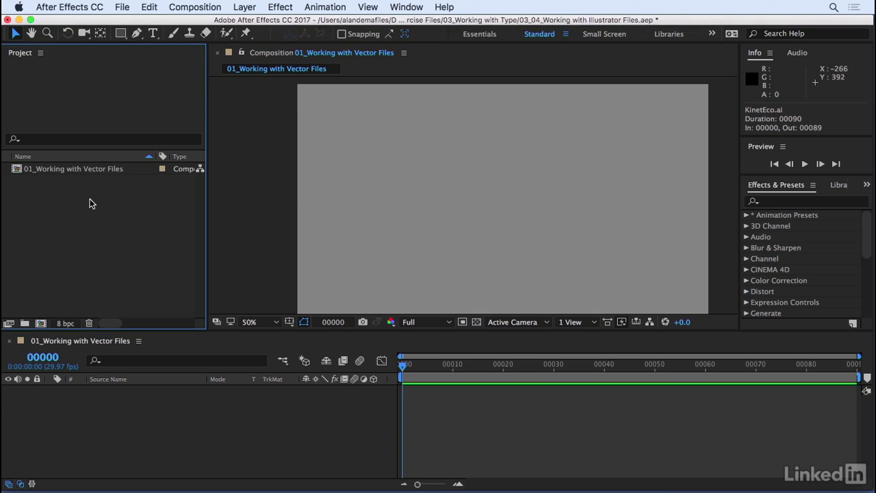
- Import KinetEco.ai from the FauxBrands folder again, using the Composition import type
double_click(80, 201)
left_click(351, 117)
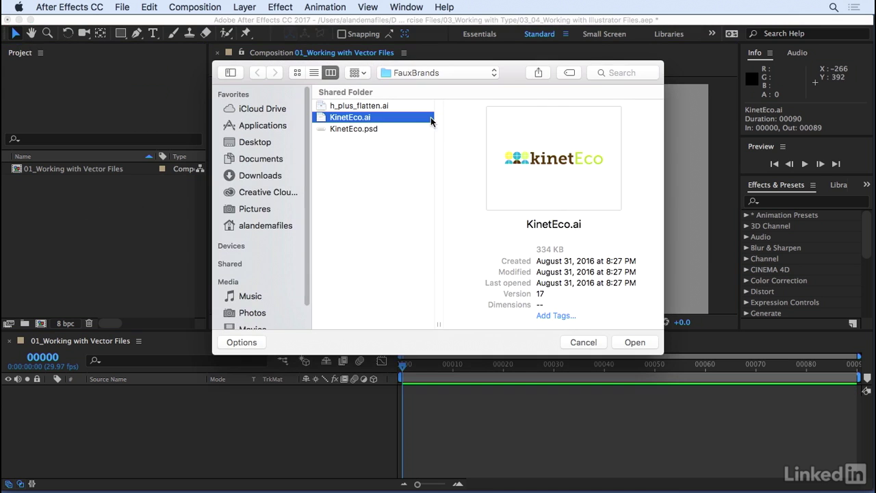
left_click(243, 342)
left_click(502, 347)
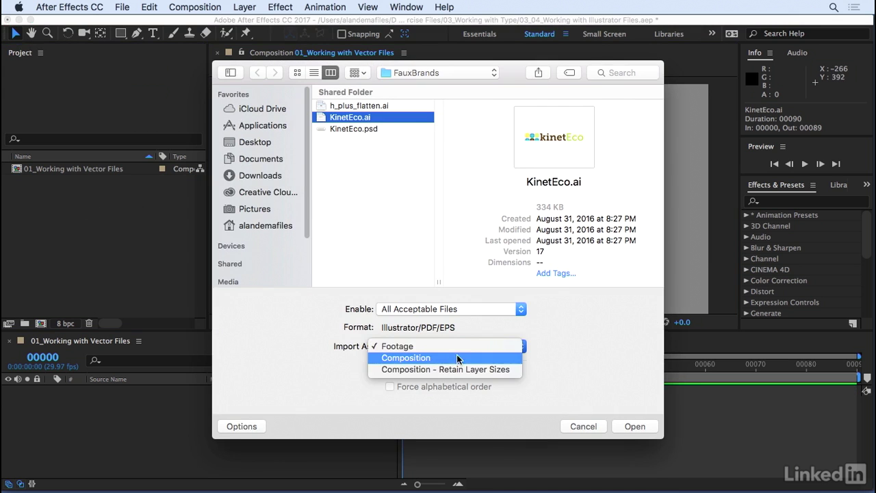
left_click(450, 358)
left_click(634, 438)
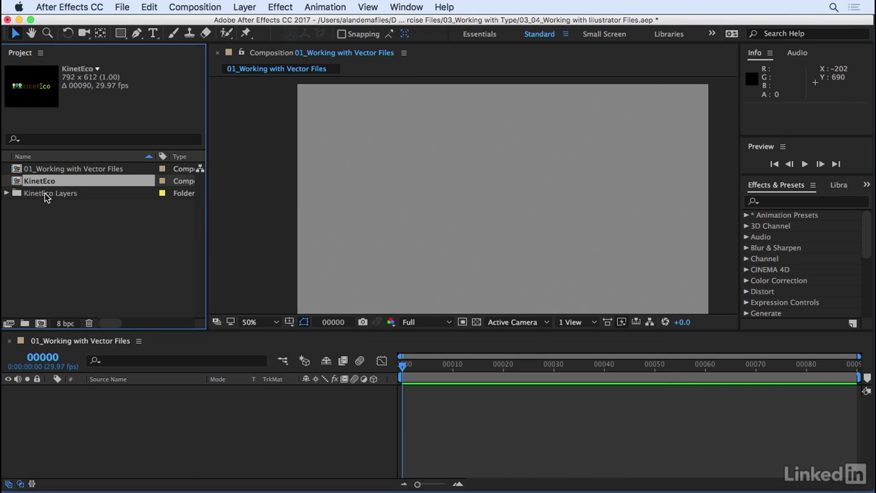
- Inspect the contents of the KinetEco Layers folder and the layers inside the KinetEco composition
left_click(6, 193)
left_click(65, 206)
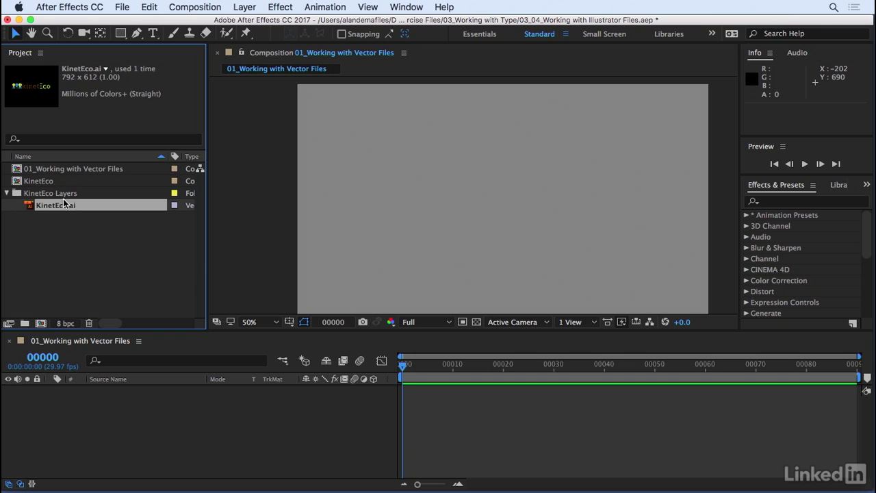
double_click(46, 182)
left_click(122, 391)
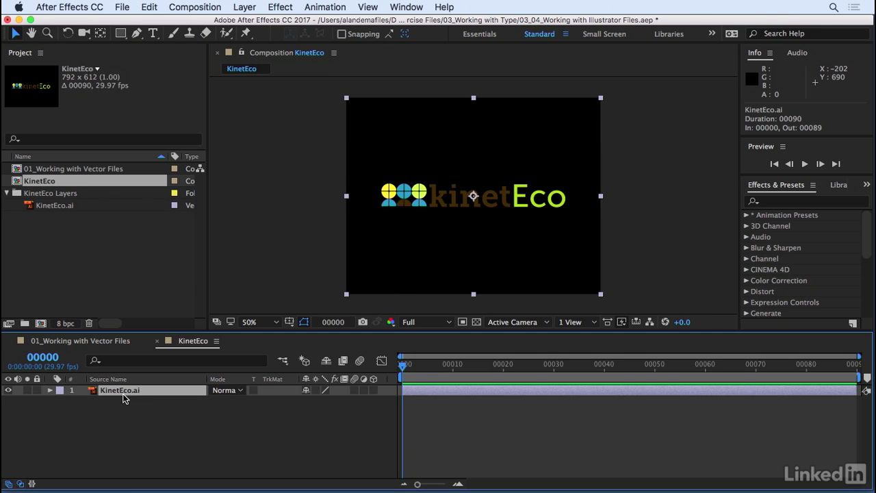
left_click_drag(429, 368, 401, 370)
- Delete the KinetEco composition, the KinetEco Layers folder and its KinetEco.ai file from the project
left_click_drag(99, 240, 39, 186)
key("Delete")
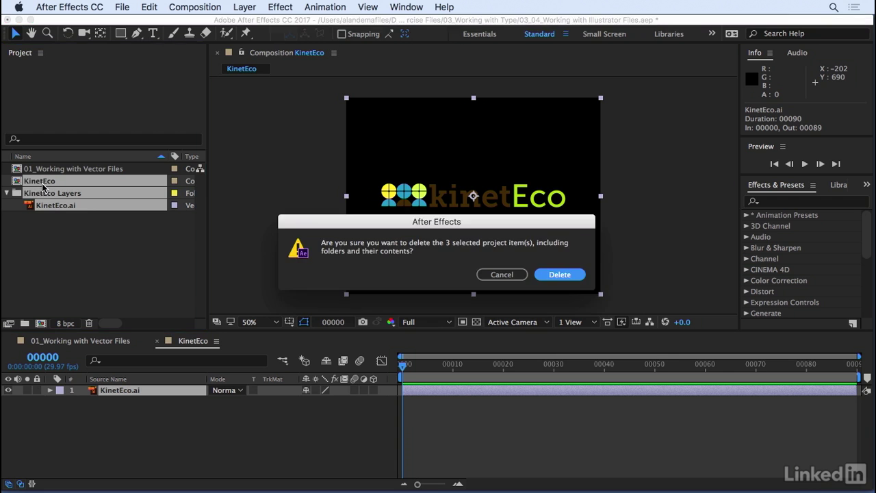
left_click(557, 274)
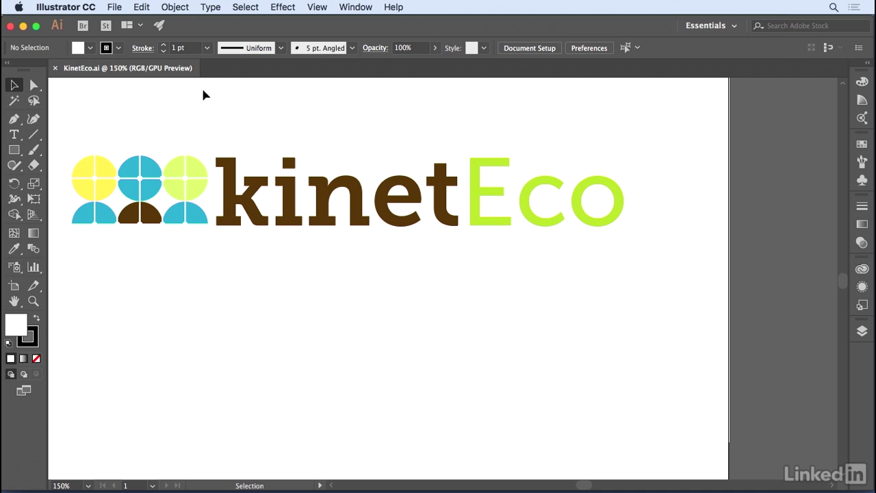
- In Illustrator, display the layers of KinetEco.ai and expand Layer 2 with both its lettering and symbol groups
left_click(355, 7)
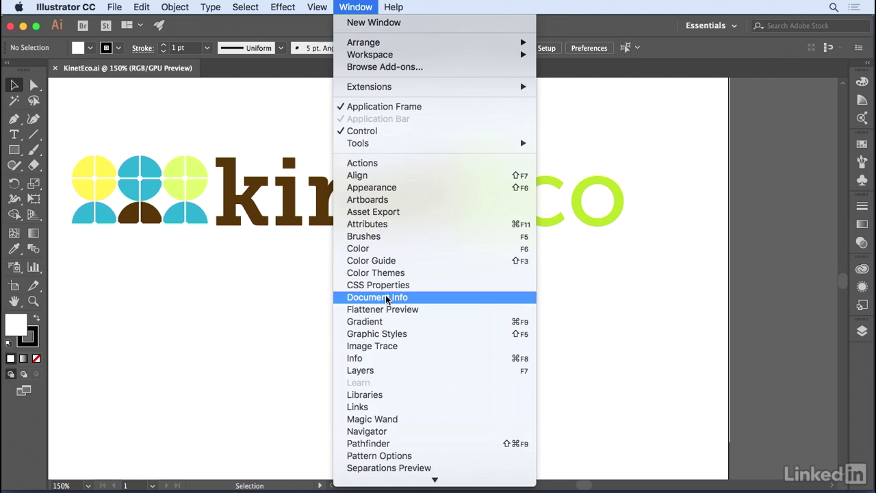
left_click(384, 376)
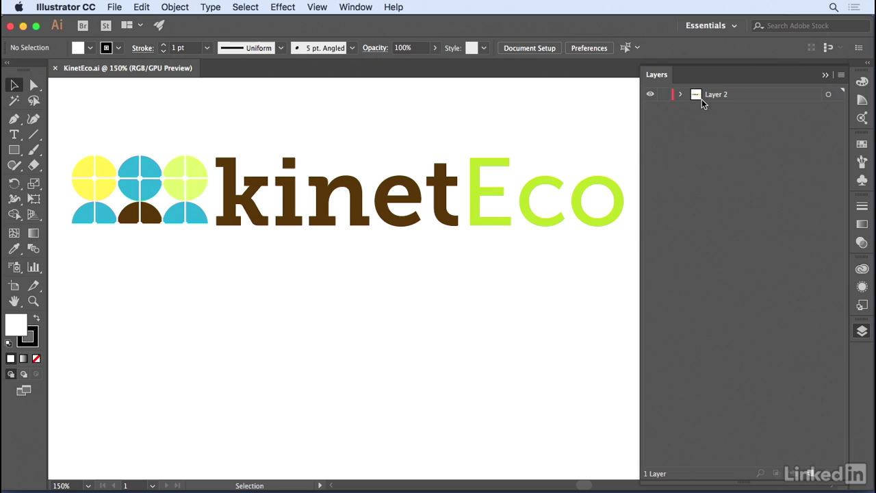
left_click(719, 100)
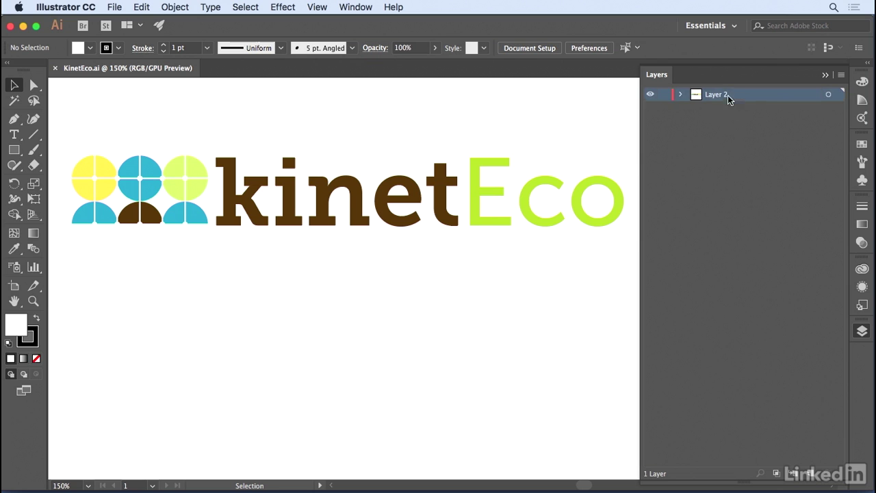
left_click(680, 94)
left_click(696, 109)
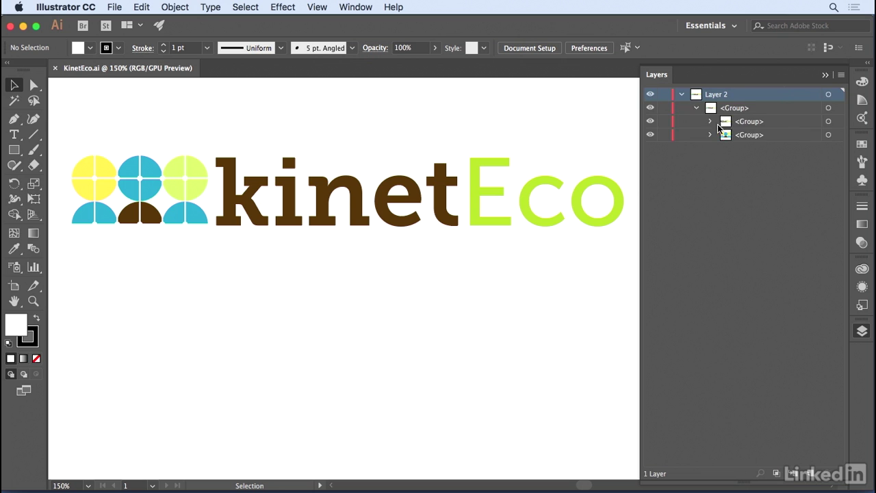
left_click(710, 121)
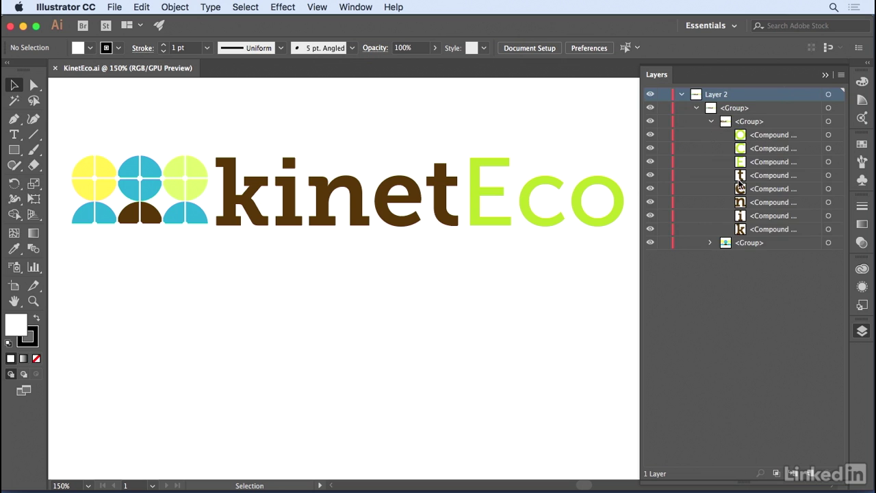
left_click(710, 242)
- Look through the compound paths and paths nested inside the groups of Layer 2
left_click(794, 323)
left_click(787, 350)
left_click(778, 377)
left_click(766, 96)
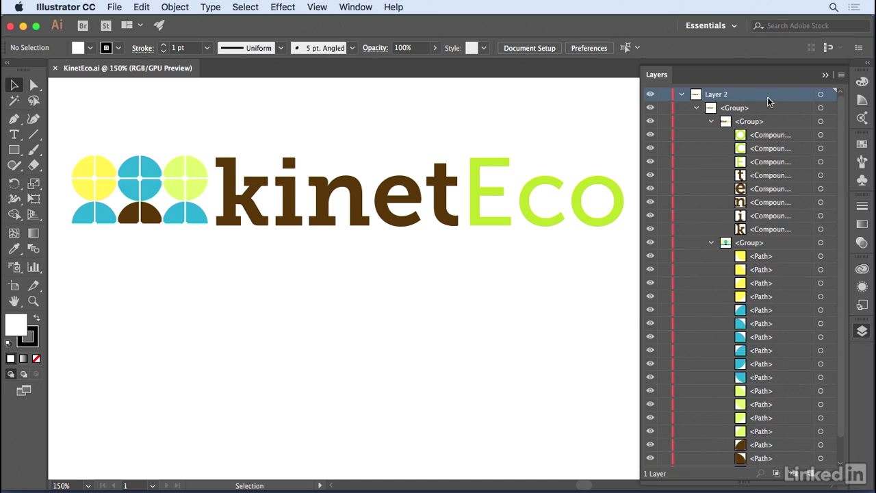
scroll(772, 410, "down", 2)
scroll(802, 141, "up", 2)
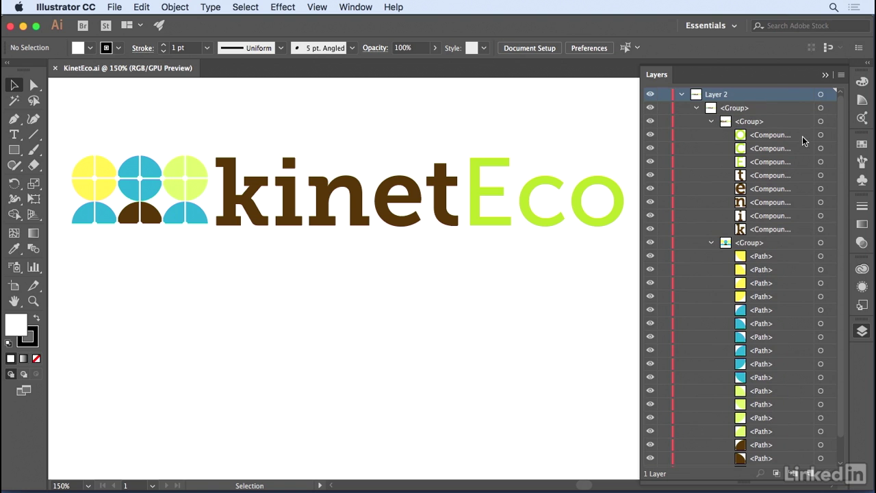
- Select all artwork on Layer 2 and ungroup it twice so the paths sit directly in the layer
left_click(821, 97)
left_click(175, 6)
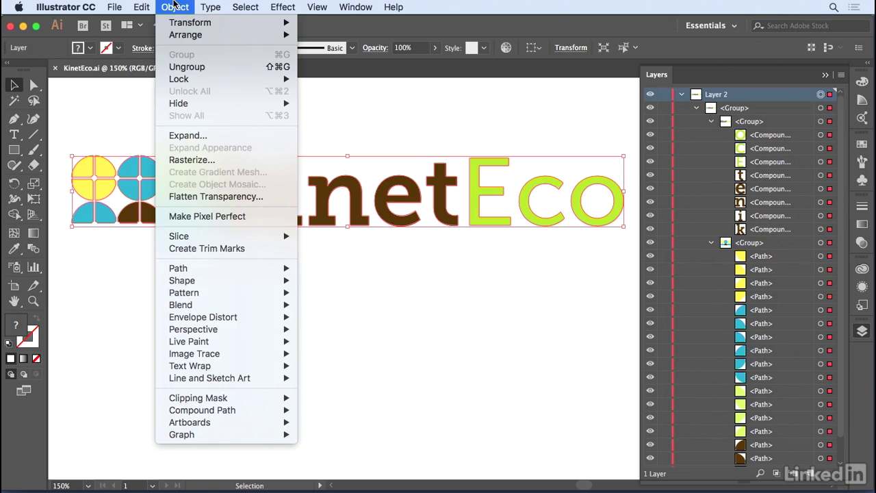
left_click(205, 67)
left_click(182, 6)
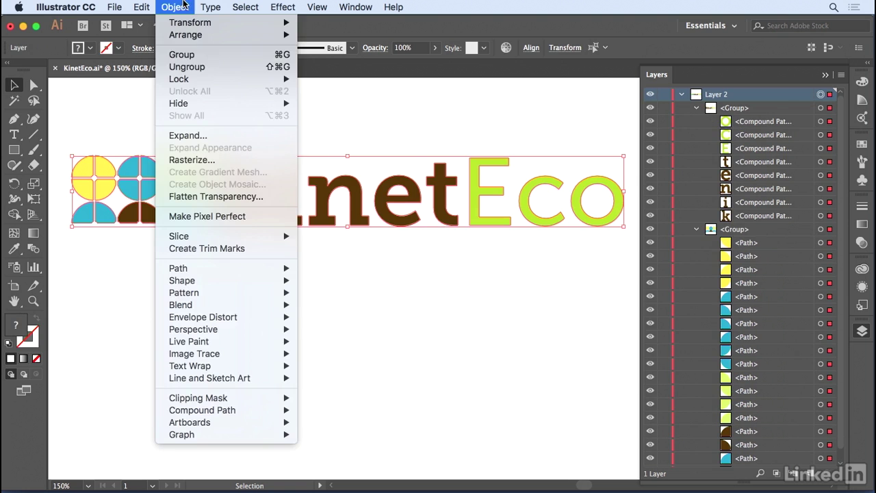
left_click(196, 67)
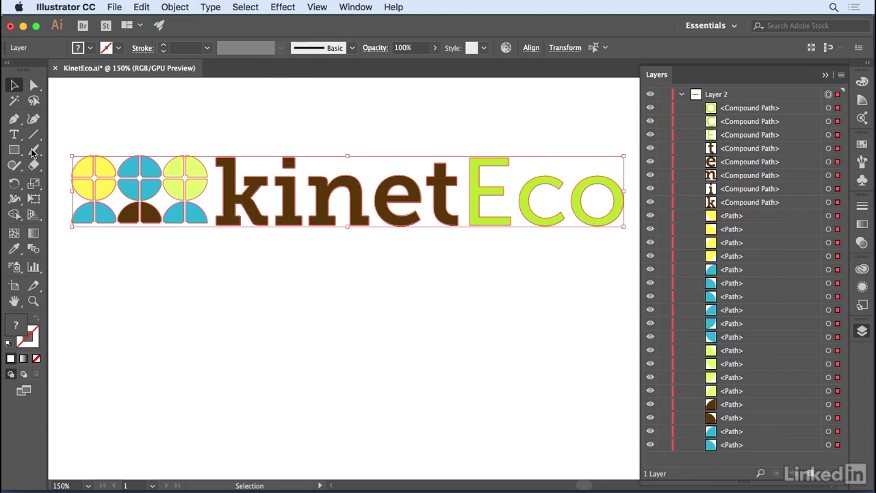
- Test-select individual quarter pieces of the yellow circle to check their separation, and clear the selection
left_click(18, 87)
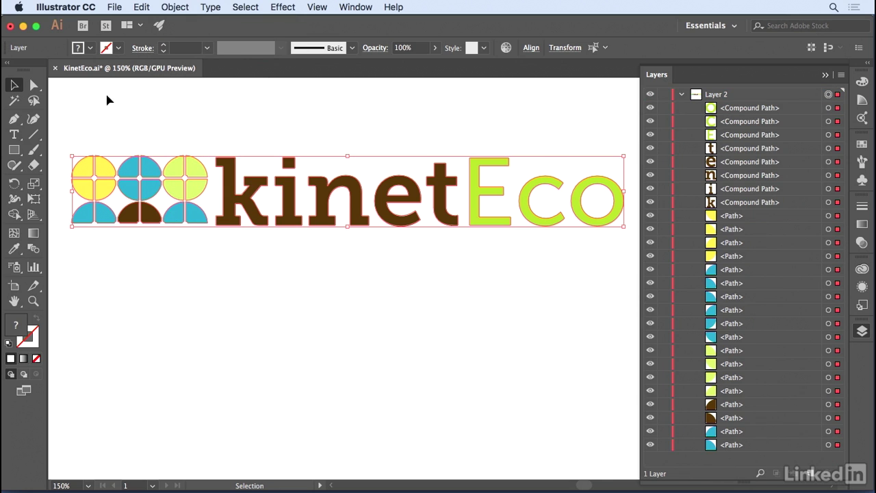
left_click(155, 110)
left_click(85, 169)
left_click(107, 174)
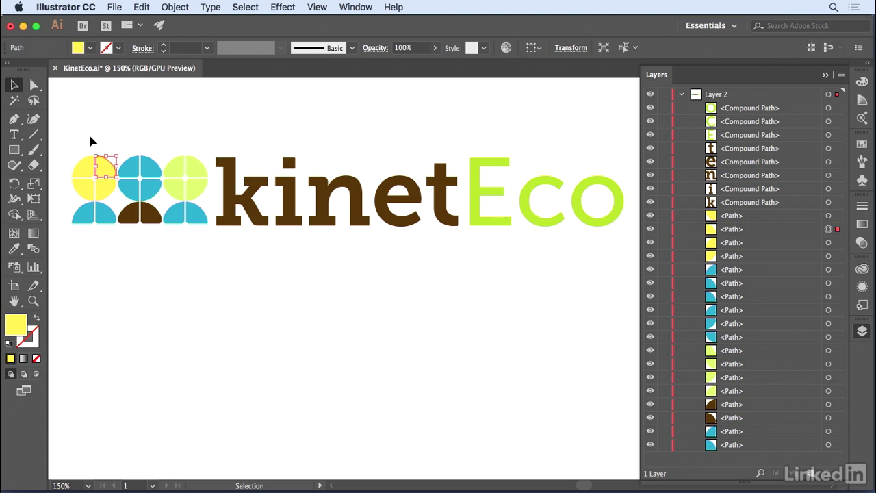
left_click(91, 140)
- Select the yellow circle's four quarters with the two blue quarters below it and group them as one figure
key("z")
left_click_drag(103, 172, 263, 78)
key("space")
left_click_drag(108, 178, 226, 274)
left_click(14, 88)
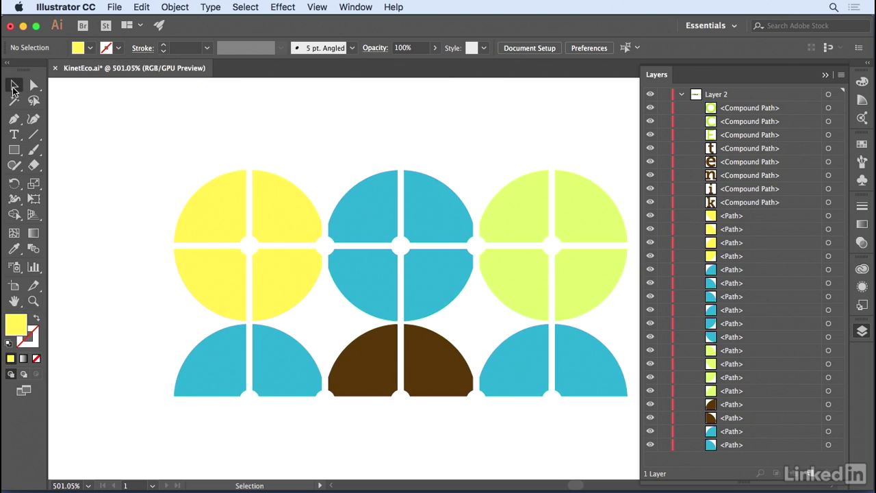
left_click_drag(296, 437, 311, 432)
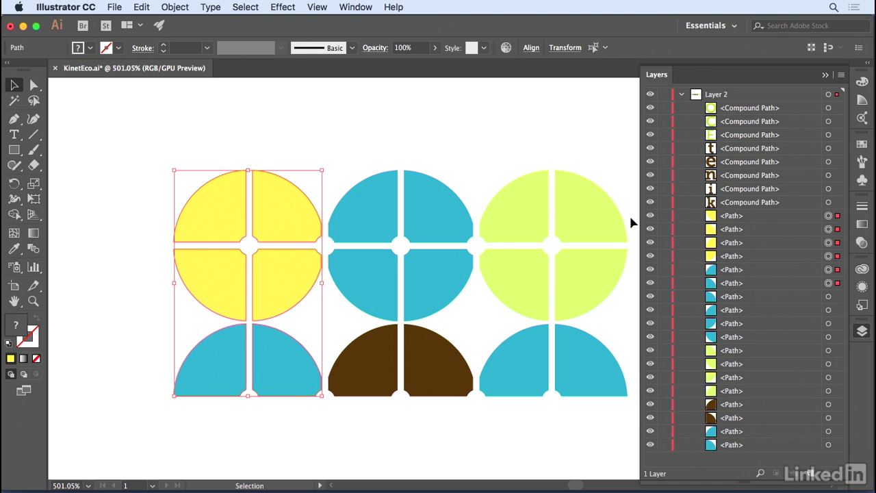
left_click(173, 7)
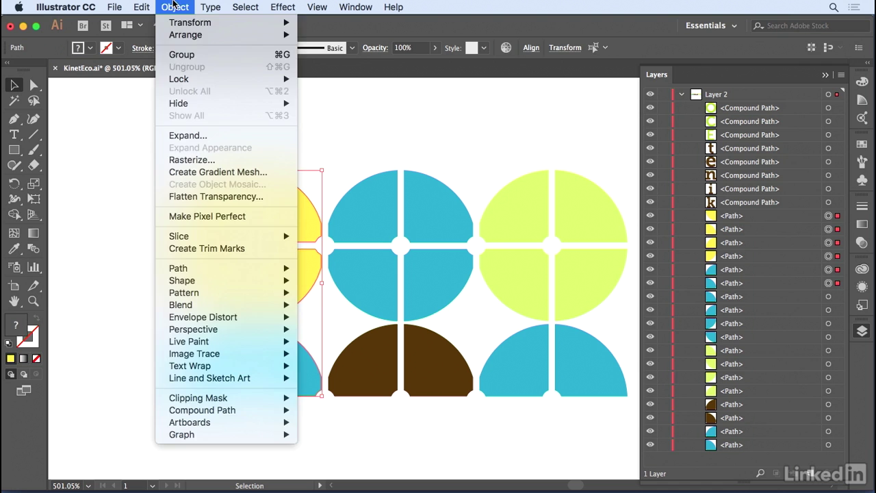
left_click(189, 56)
- Group the blue circle's four quarters with the two brown quarters below it
scroll(328, 121, "down", 3)
scroll(329, 121, "right", 5)
left_click_drag(259, 91, 366, 375)
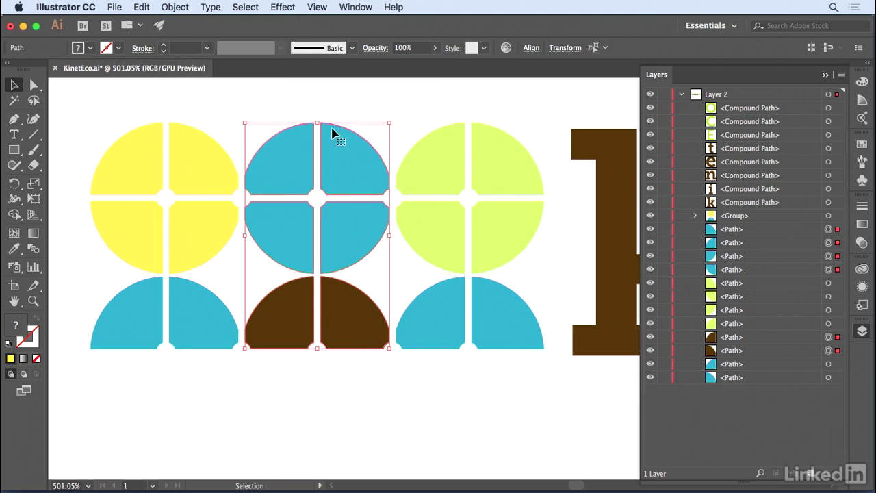
left_click(177, 7)
left_click(189, 56)
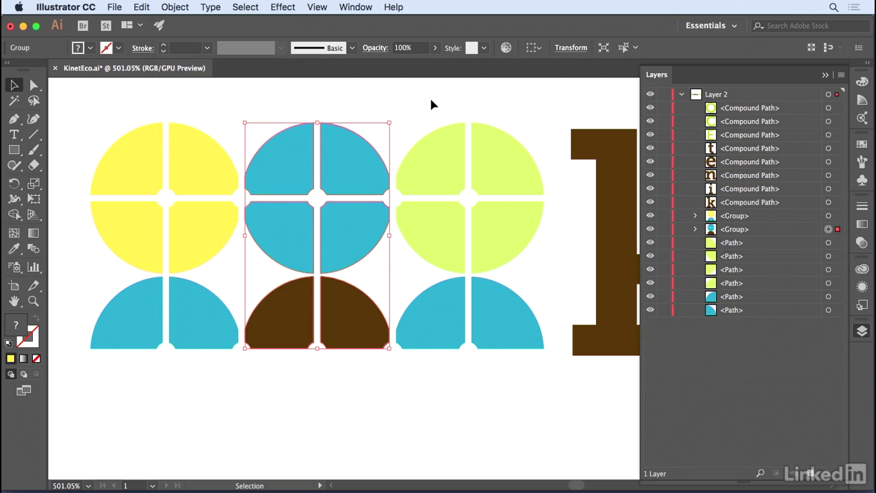
- Group the green circle's four quarters with the two blue quarters below it
left_click_drag(527, 367, 527, 368)
left_click(177, 7)
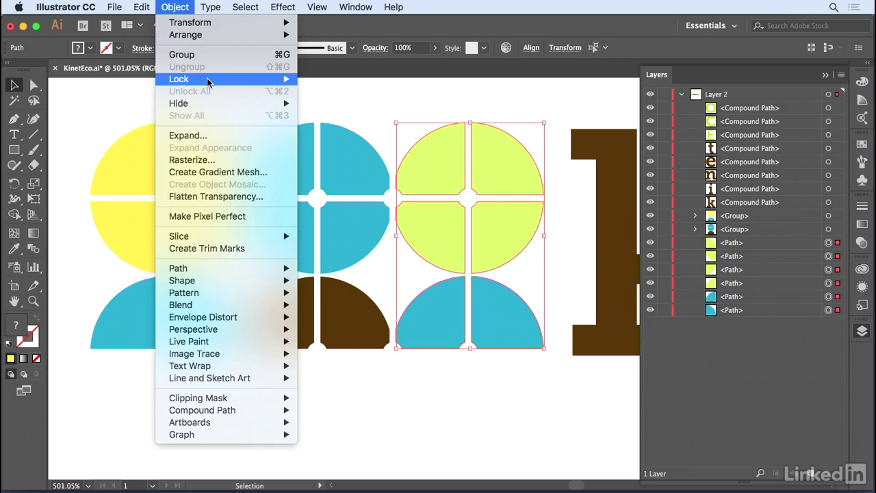
left_click(183, 55)
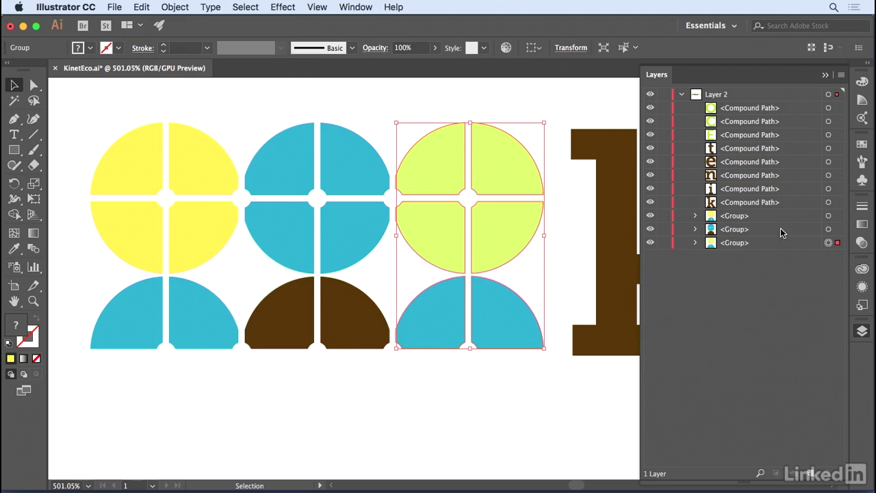
scroll(532, 268, "right", 5)
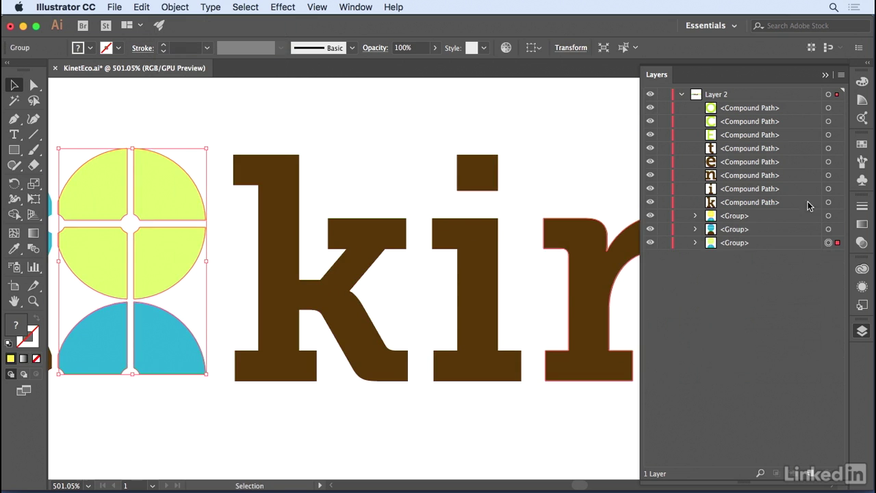
scroll(525, 279, "right", 3)
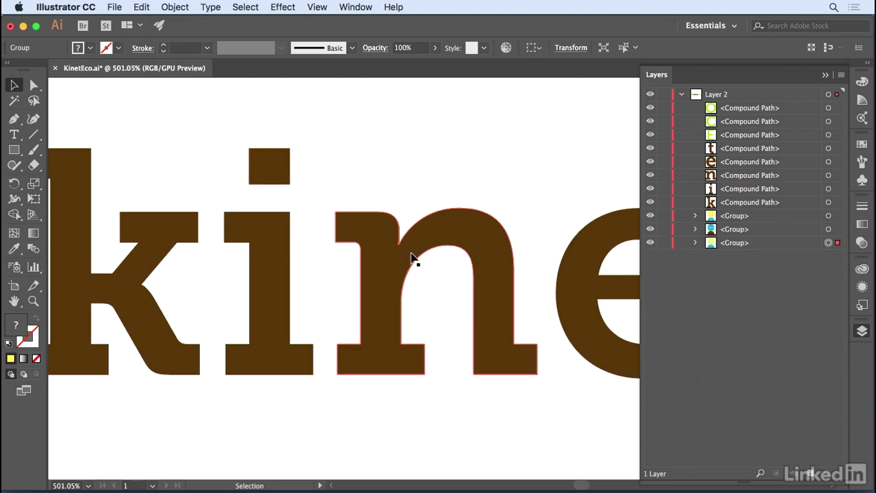
left_click(33, 301)
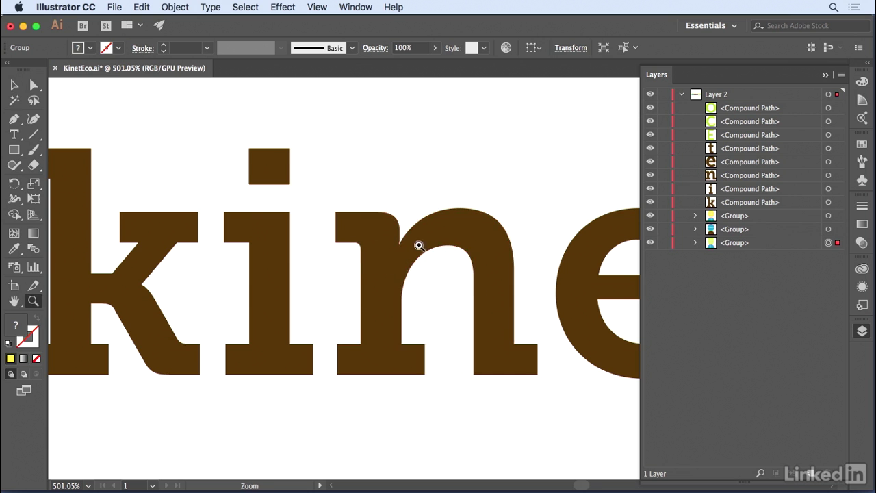
left_click(417, 245, "alt")
left_click(258, 263, "alt")
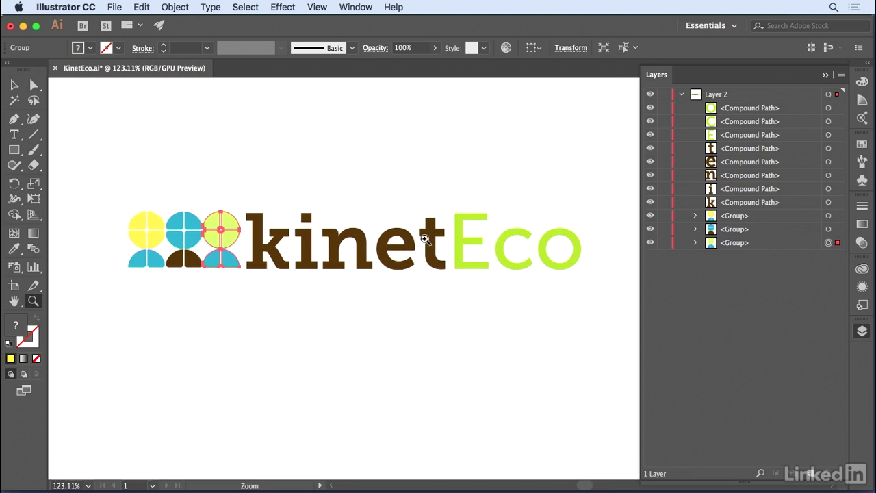
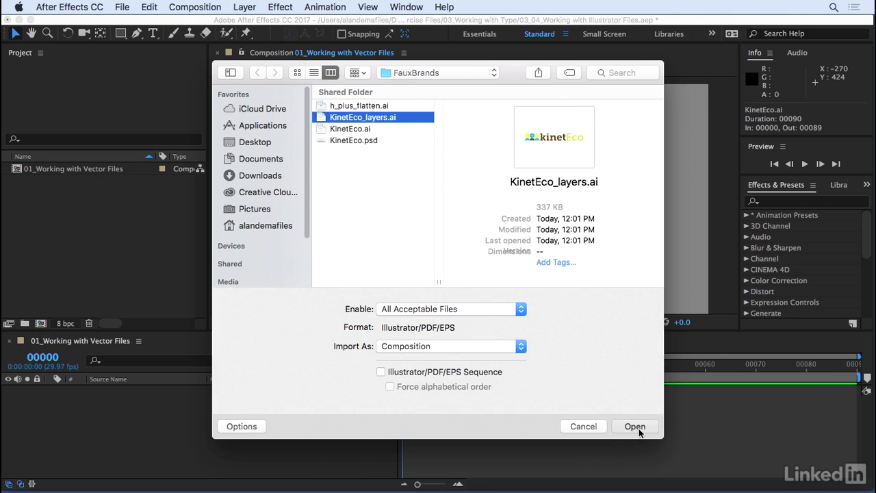
- In After Effects, import KinetEco_layers.ai as a Composition and open both the new composition and its layers folder
left_click(637, 427)
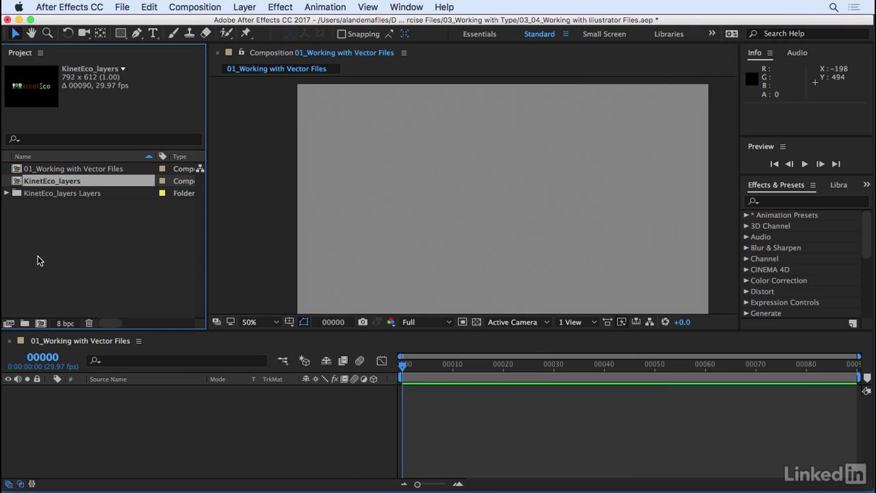
double_click(20, 185)
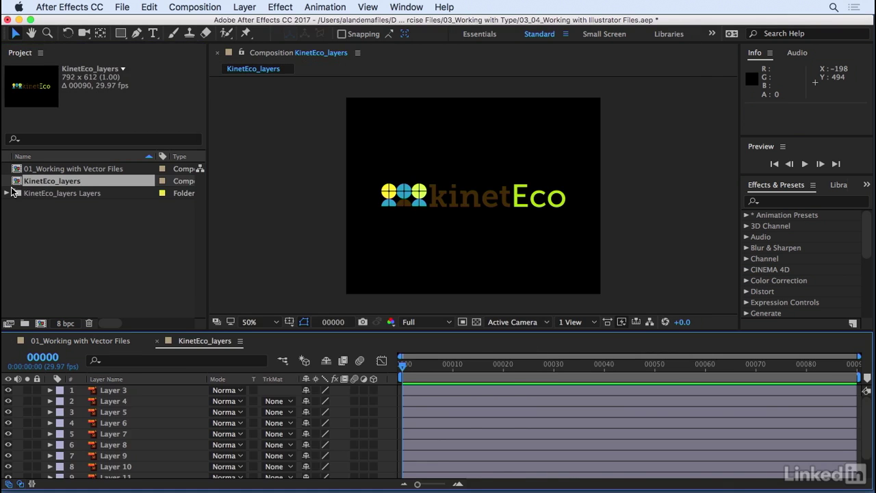
left_click(7, 194)
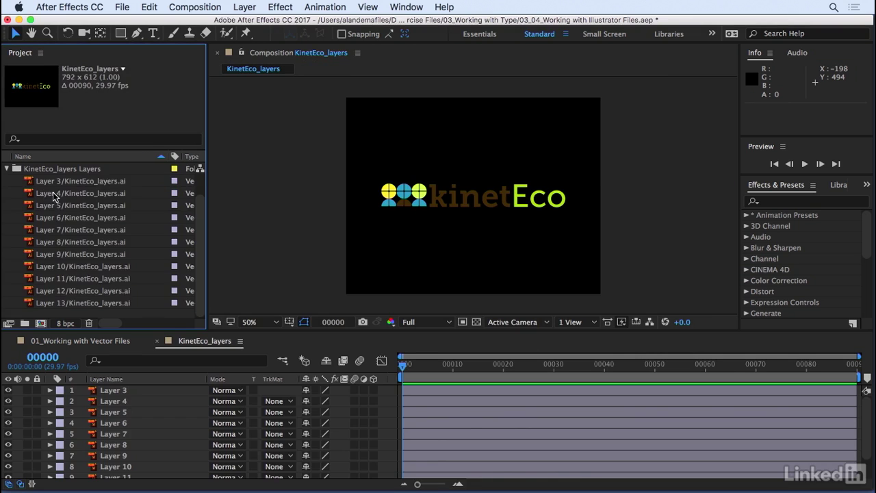
- Look through the individual layer files in the KinetEco_layers Layers folder, from Layer 5 to Layer 11
left_click(92, 205)
left_click(99, 219)
left_click(103, 244)
left_click(104, 267)
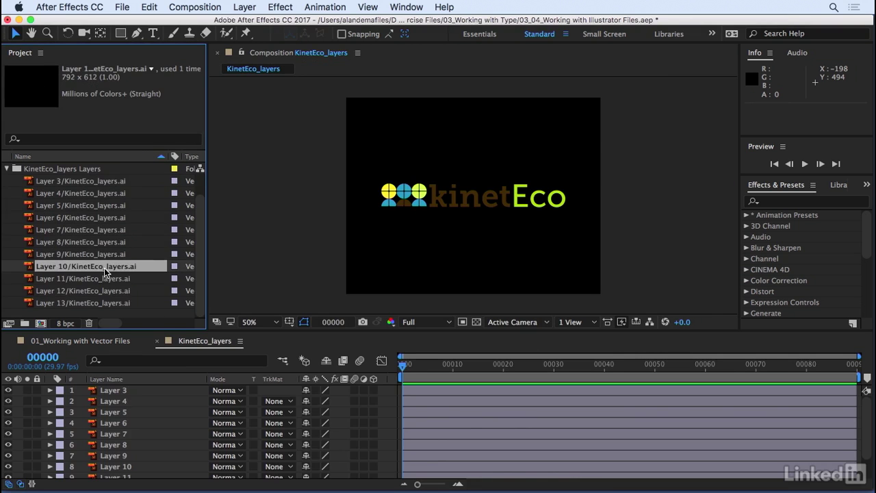
left_click(104, 281)
- View the composition at 100% and select several layers between Layer 3 and Layer 8 in turn to compare their anchor points
left_click(117, 392)
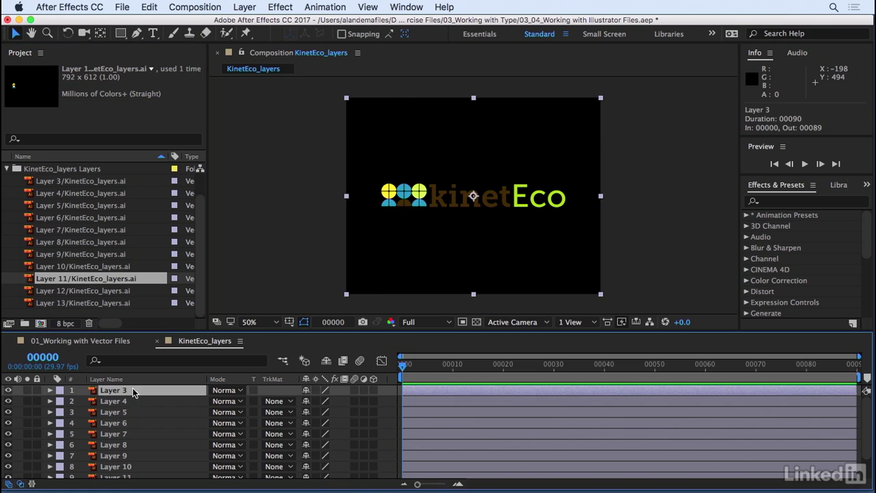
left_click(264, 322)
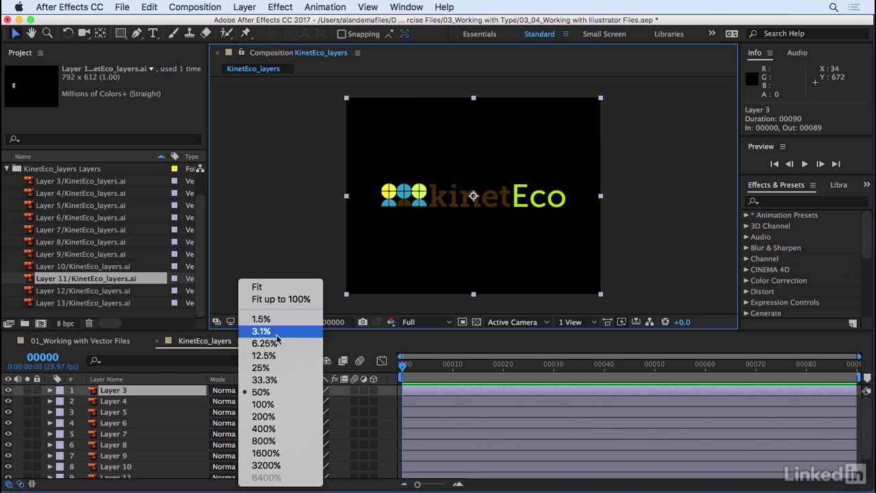
left_click(277, 403)
key("super+Down")
key("super+Down")
key("super+Down")
key("super+Down")
key("super+Down")
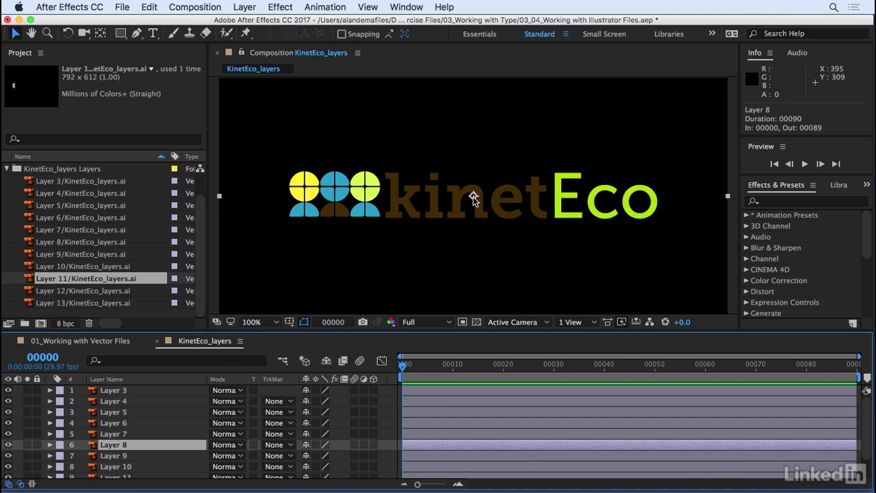
left_click(143, 413)
left_click(125, 400)
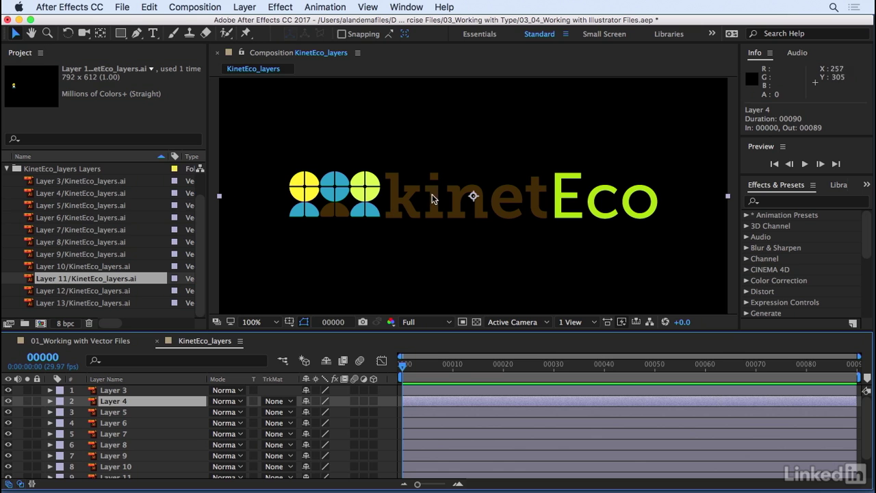
- Solo Layer 4 and display its transform properties
key("F2")
left_click(27, 401)
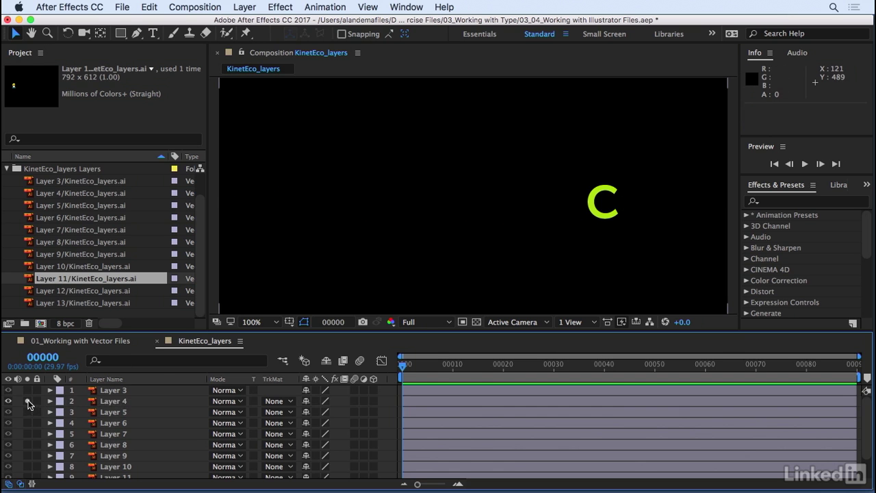
left_click(116, 404)
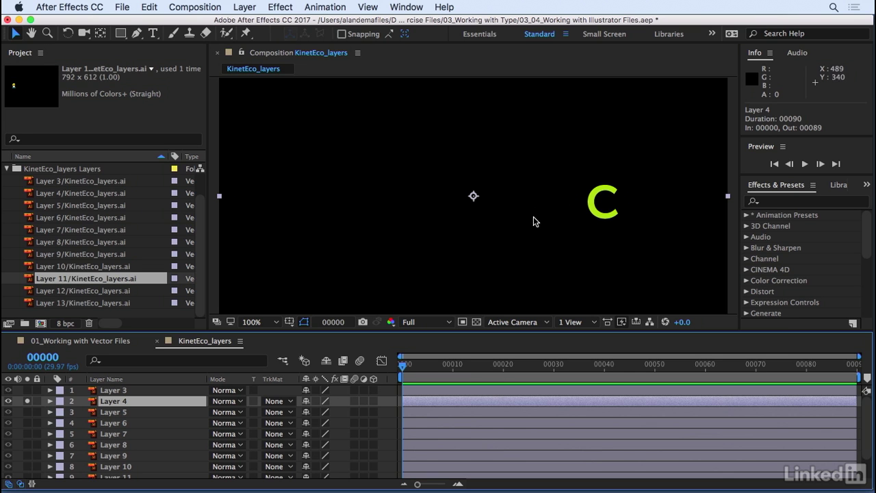
left_click(49, 401)
left_click(61, 412)
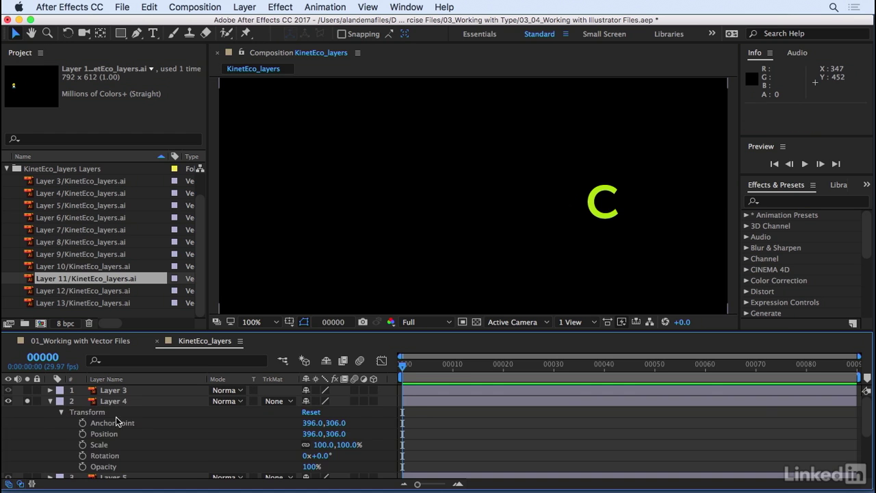
- Test a rotation on Layer 4, undo it, and turn off the layer's solo with its properties collapsed
left_click_drag(311, 458, 336, 458)
key("ctrl+z")
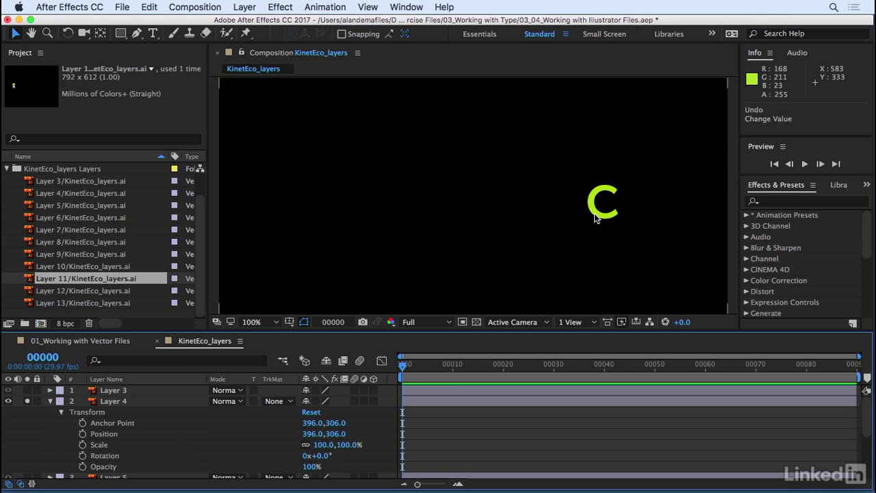
left_click(27, 401)
left_click(50, 401)
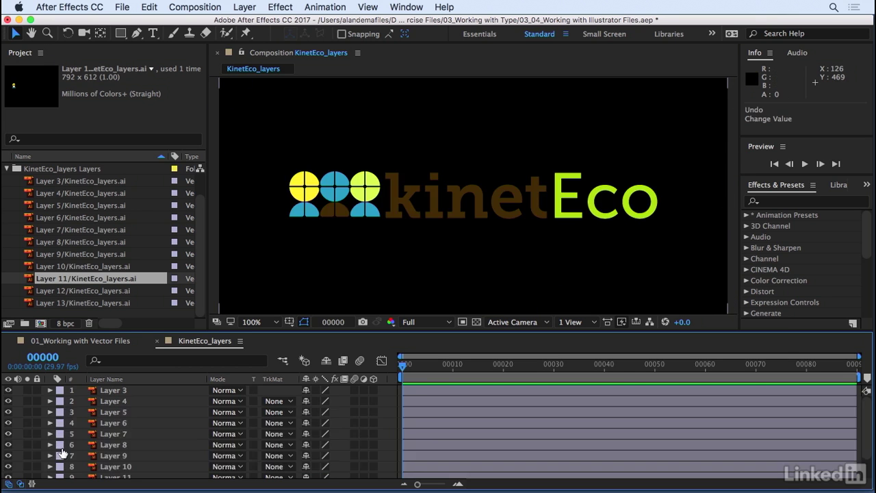
- Return to the 01_Working with Vector Files composition and delete the KinetEco_layers composition and its layers folder from the project
left_click(80, 340)
left_click(146, 119)
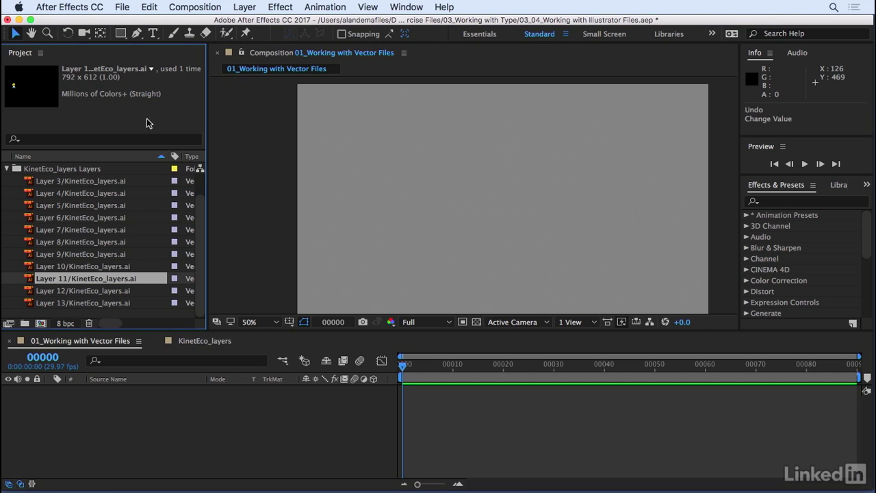
scroll(36, 207, "up", 2)
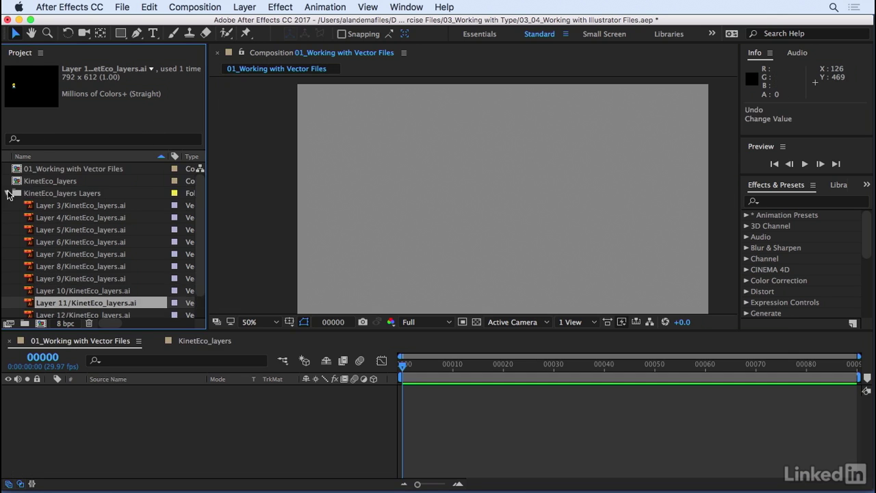
left_click(7, 194)
left_click(40, 182, "shift")
key("Delete")
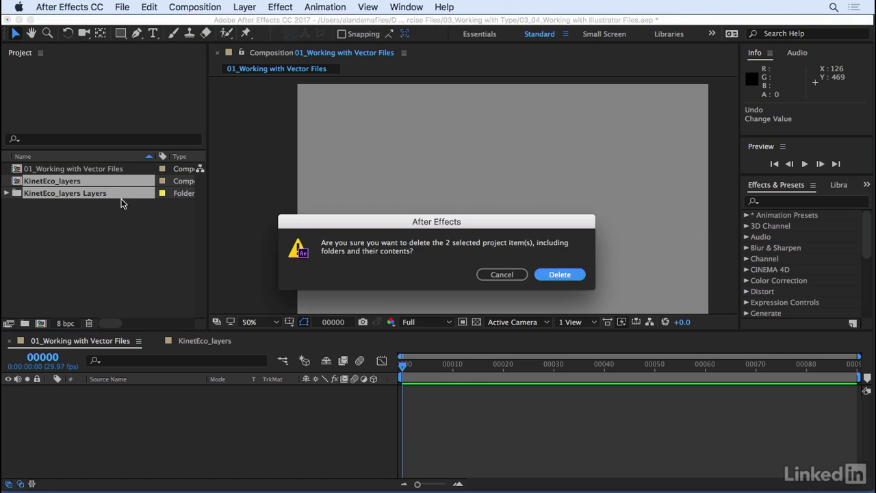
left_click(560, 275)
- Import KinetEco_layers.ai as Composition - Retain Layer Sizes and open the resulting composition
double_click(82, 222)
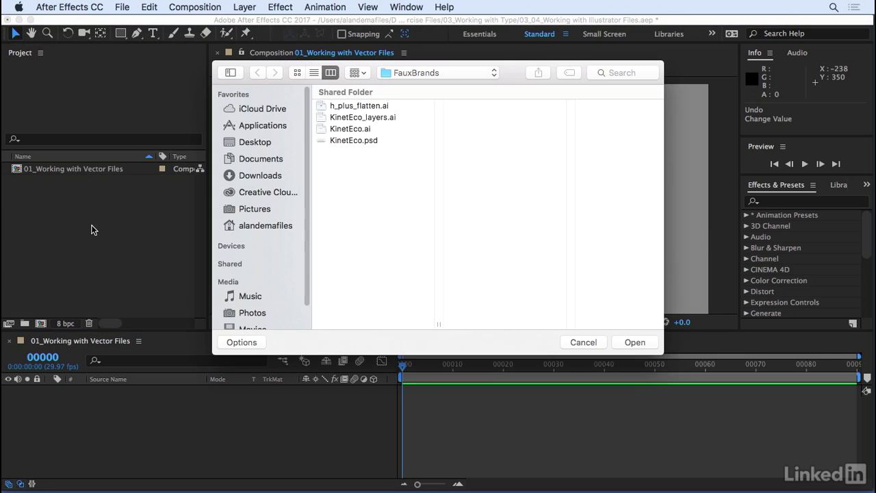
left_click(400, 118)
left_click(259, 340)
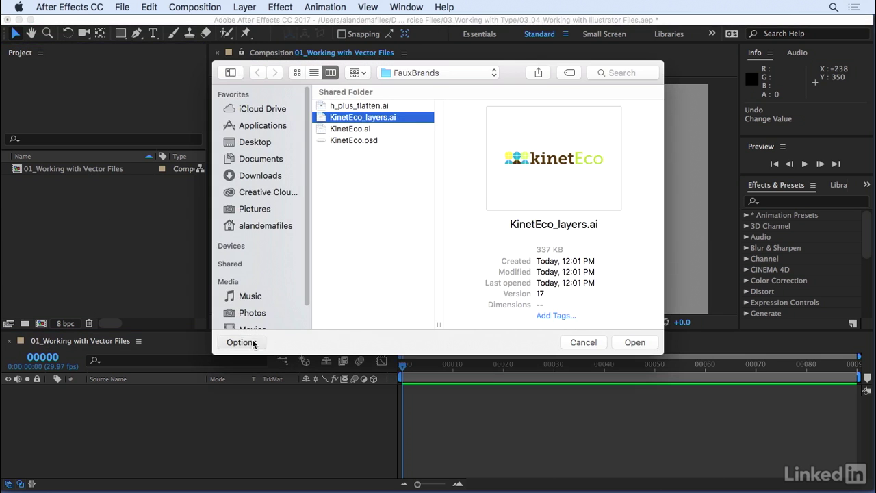
left_click(490, 346)
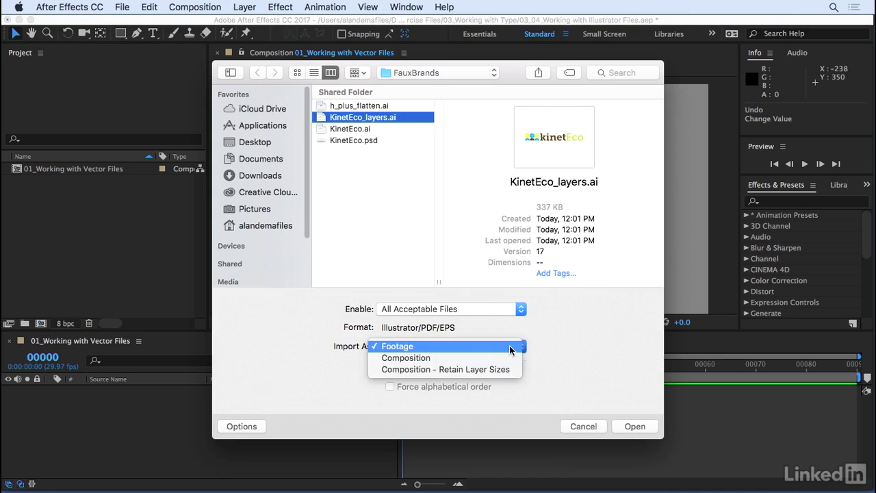
left_click(452, 370)
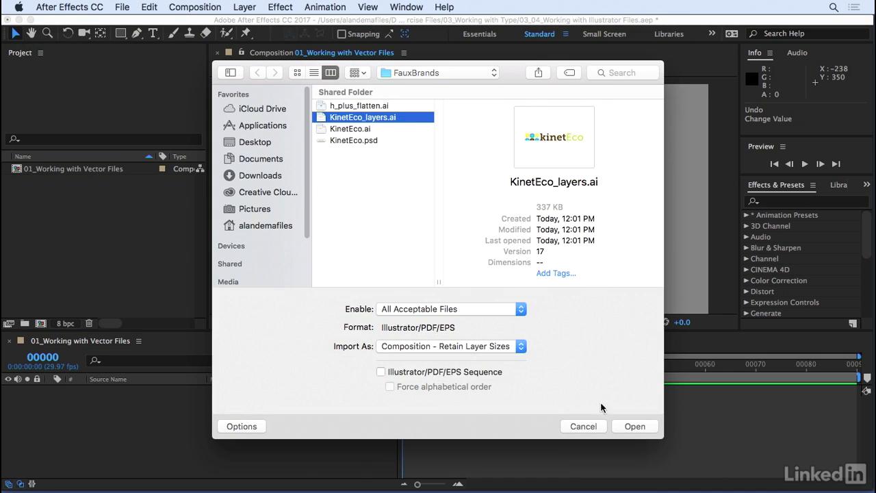
left_click(630, 427)
double_click(15, 182)
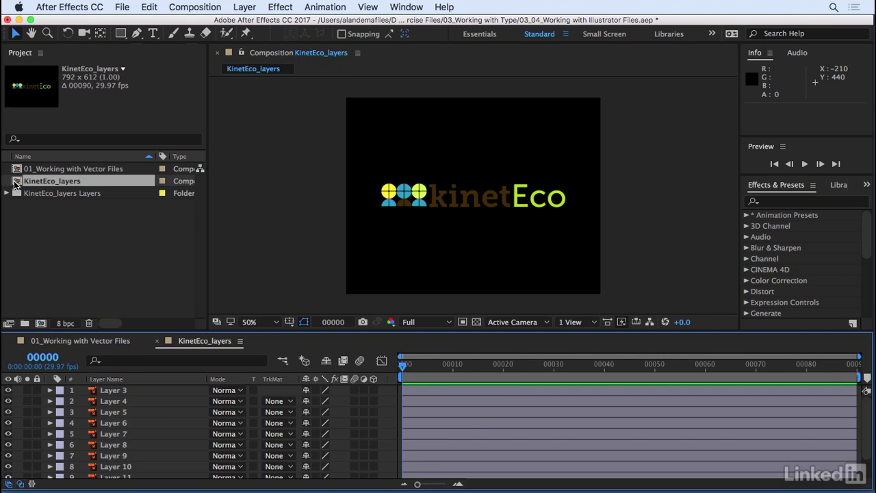
- Select Layer 3, set the composition view to 100%, and check the layer on its own by briefly soloing it
left_click(150, 390)
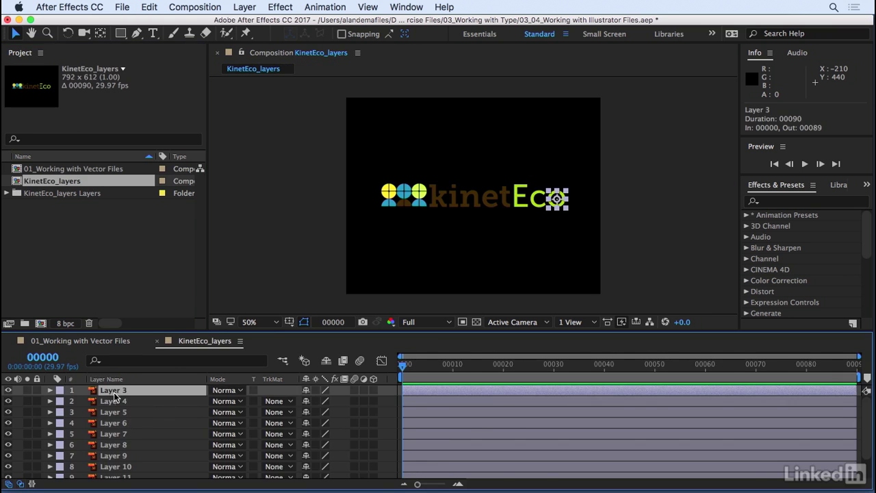
left_click(262, 322)
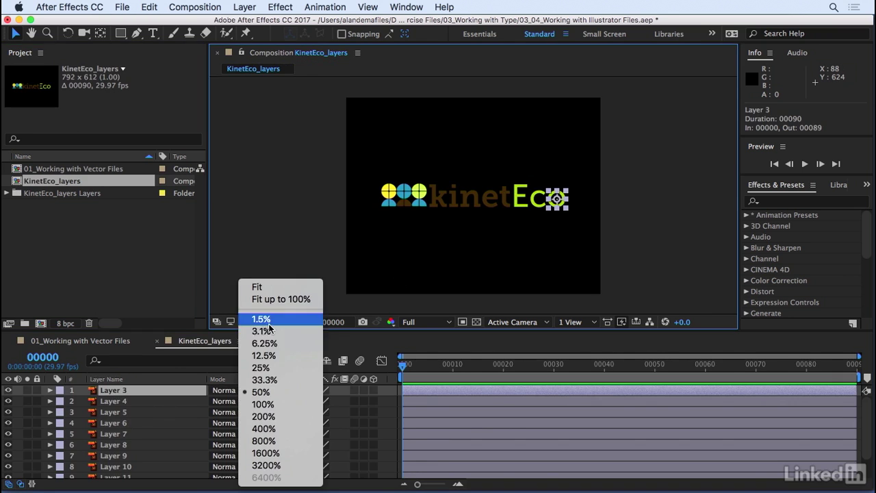
left_click(276, 404)
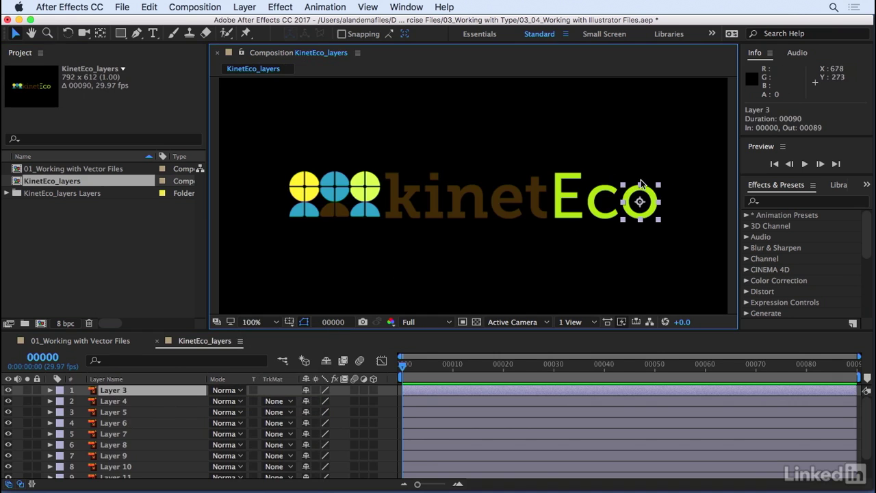
left_click(28, 391)
left_click(28, 390)
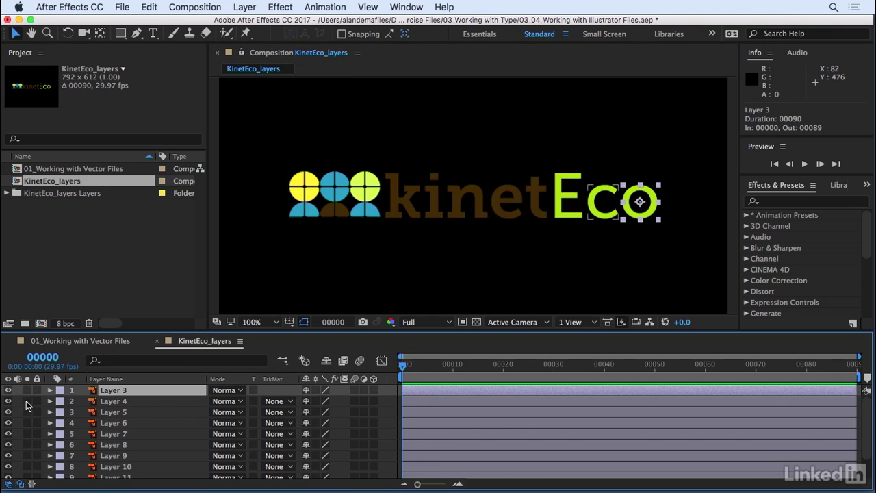
- Solo and select Layer 4 and Layer 8 in turn to examine each letter's layer bounds and anchor point
left_click(28, 402)
left_click(123, 403)
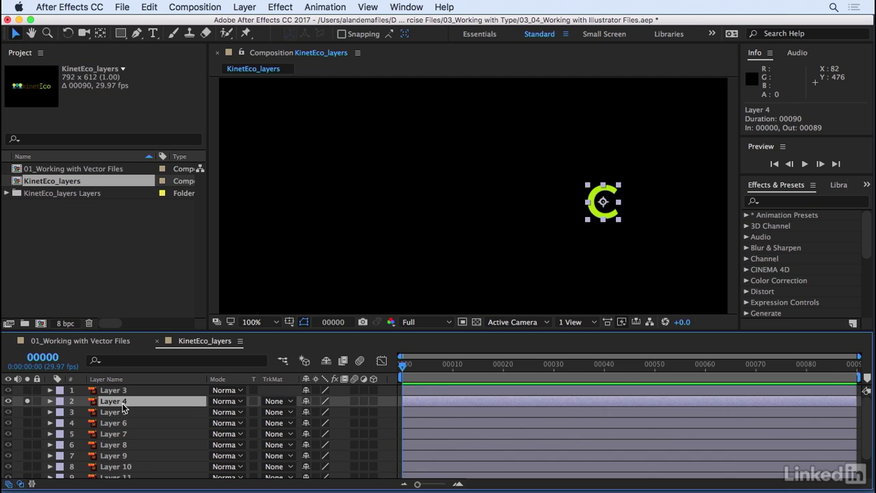
left_click(27, 401)
left_click(119, 444)
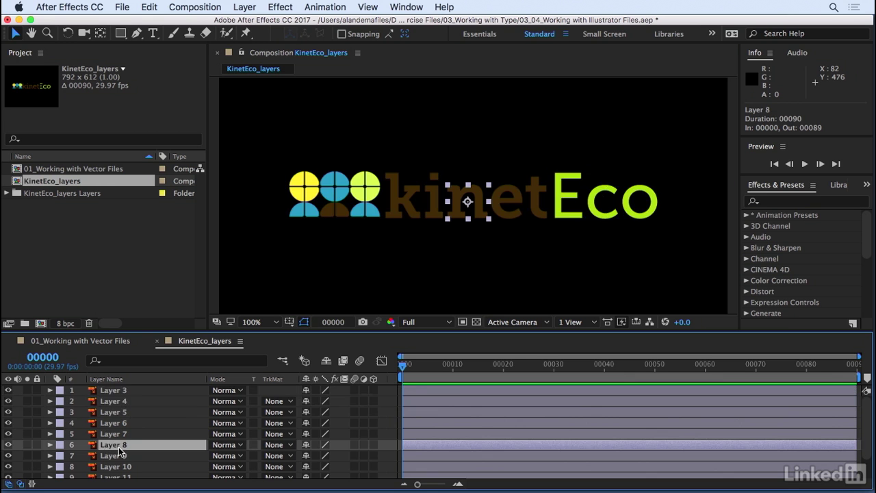
left_click(27, 445)
left_click(27, 445)
- Solo Layer 12, test a rotation around its anchor point, undo it, and turn off the solo
scroll(28, 452, "down", 2)
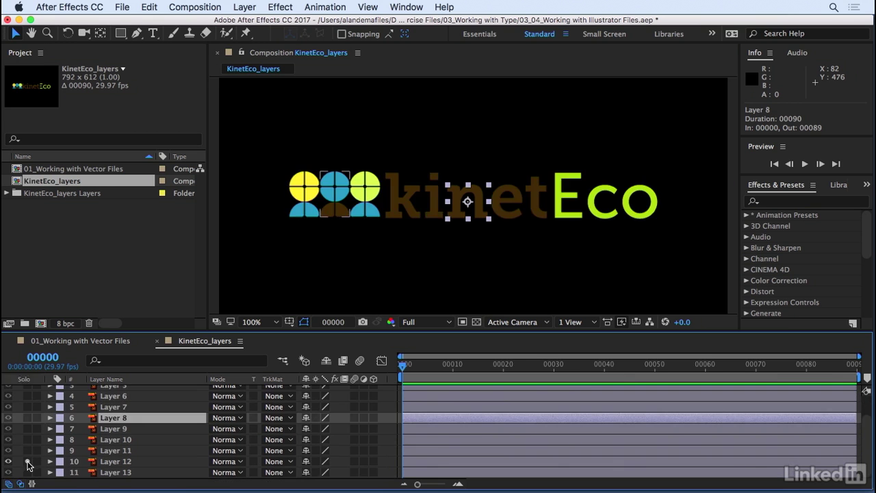
left_click(28, 461)
left_click(107, 462)
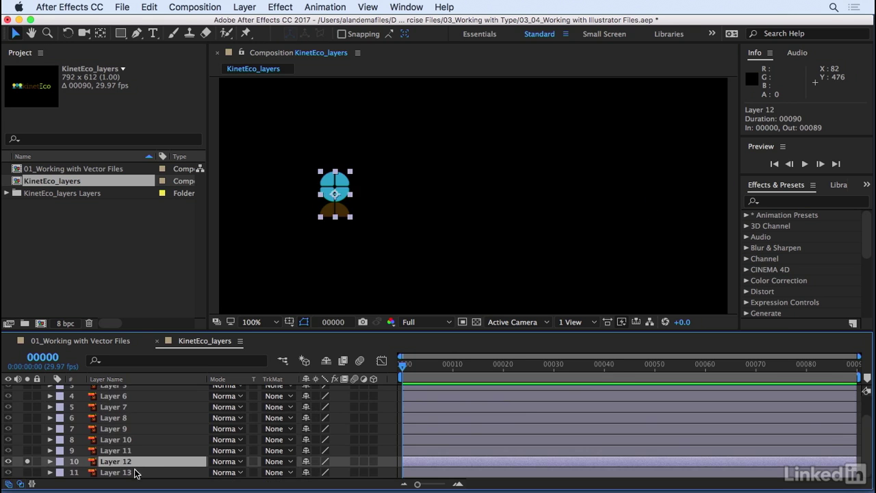
key("w")
left_click_drag(341, 185, 368, 181)
key("super+z")
left_click(27, 461)
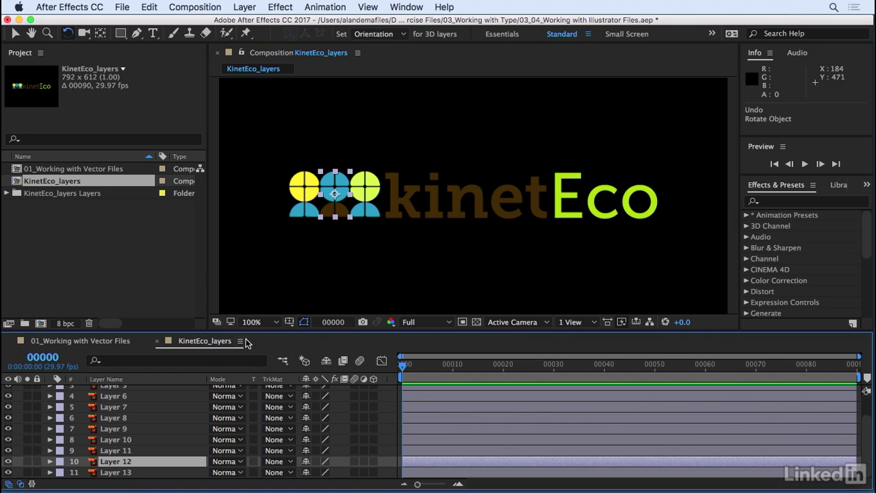
- Close the KinetEco_layers composition and delete it from the project together with the KinetEco_layers Layers folder
left_click(157, 341)
left_click(80, 254)
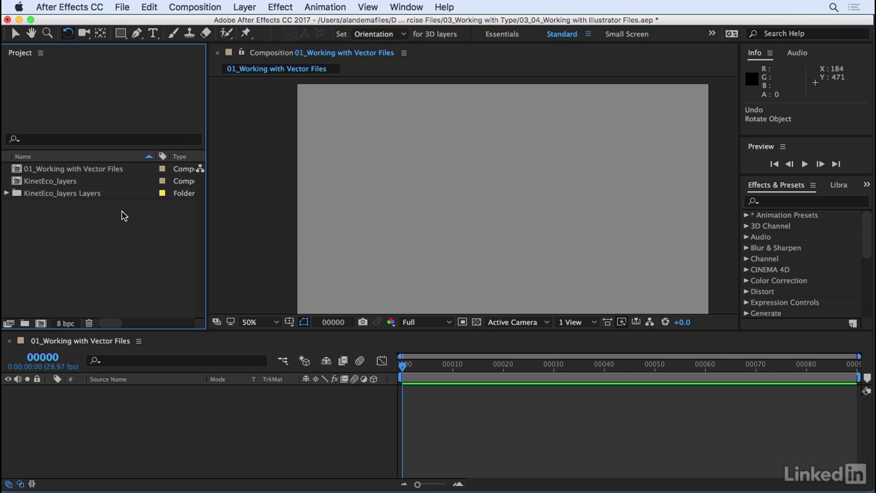
left_click_drag(80, 197, 59, 181)
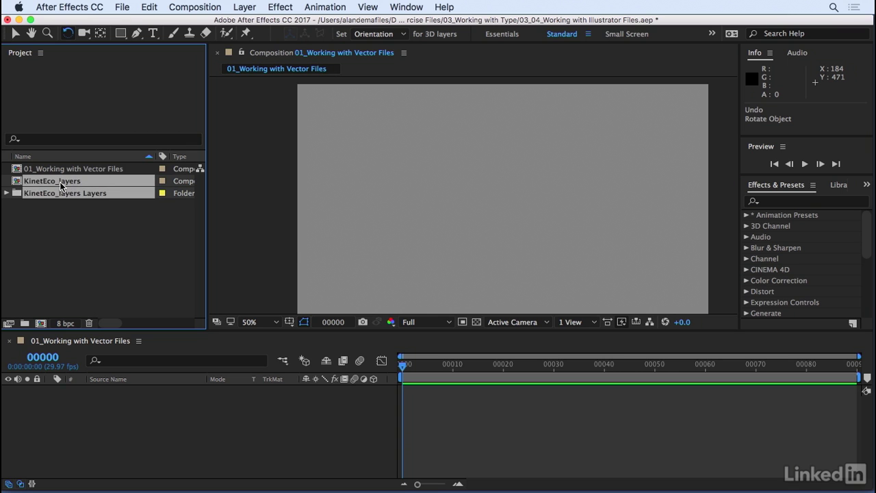
key("Delete")
left_click(560, 275)
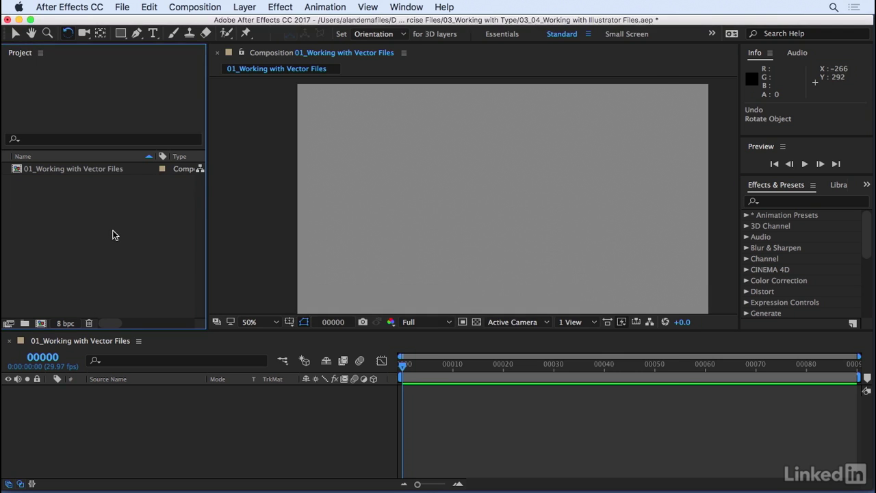
- Import KinetEco.ai from the FauxBrands folder as Footage
double_click(114, 230)
left_click(367, 130)
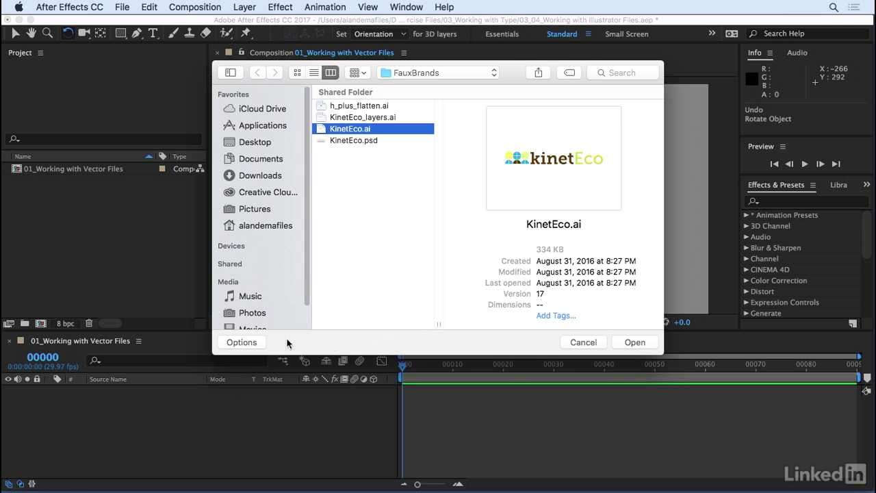
left_click(247, 343)
left_click(438, 347)
left_click(452, 346)
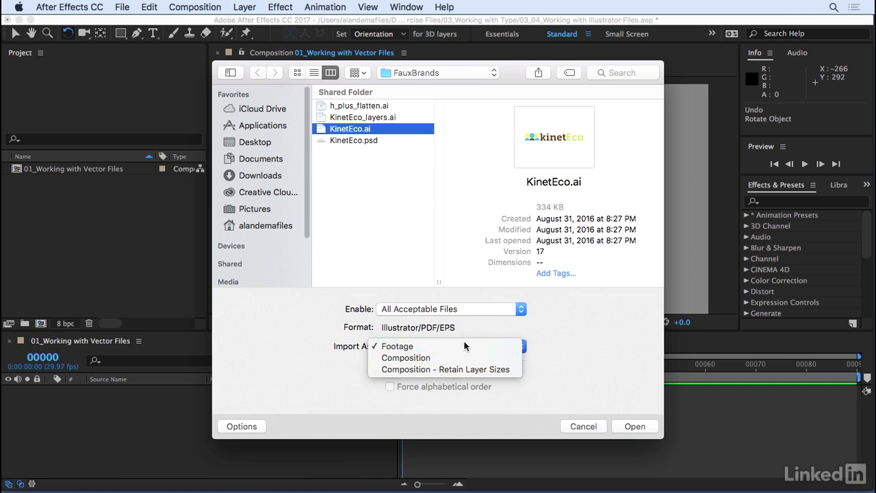
left_click(635, 427)
- Add KinetEco.ai to the 01_Working with Vector Files composition and create shapes from the vector layer
left_click(134, 230)
left_click_drag(35, 182, 125, 448)
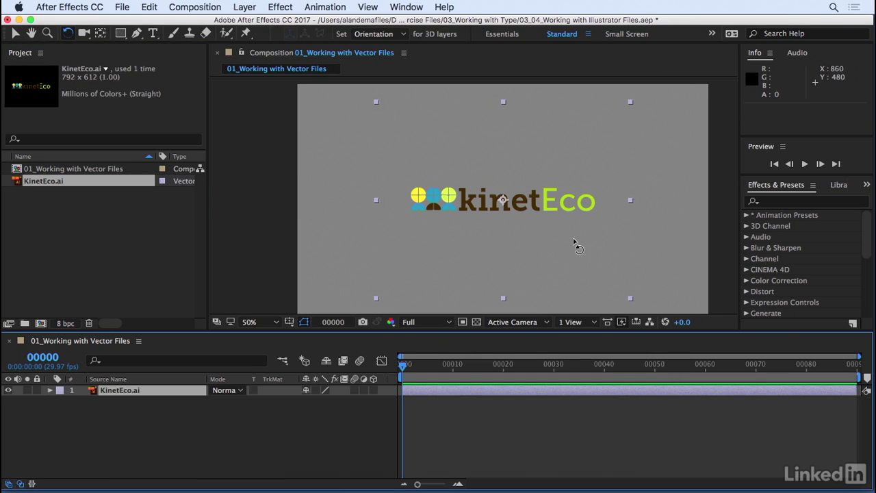
left_click(140, 426)
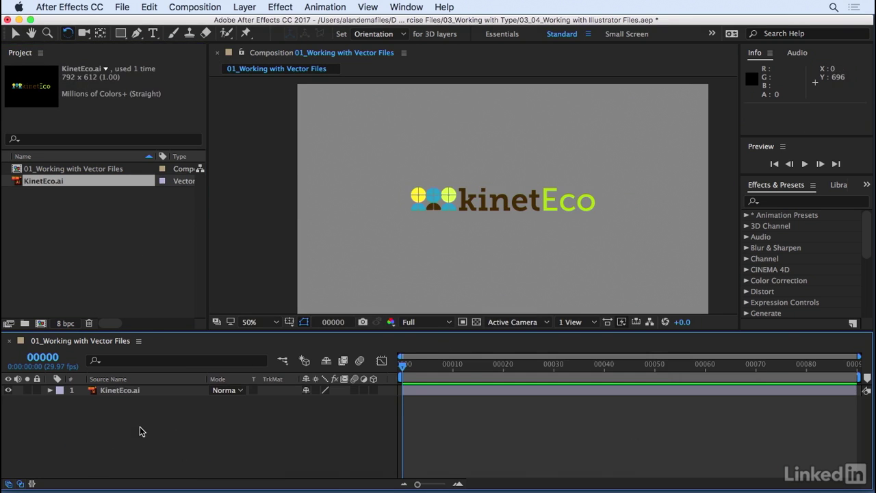
left_click(102, 392)
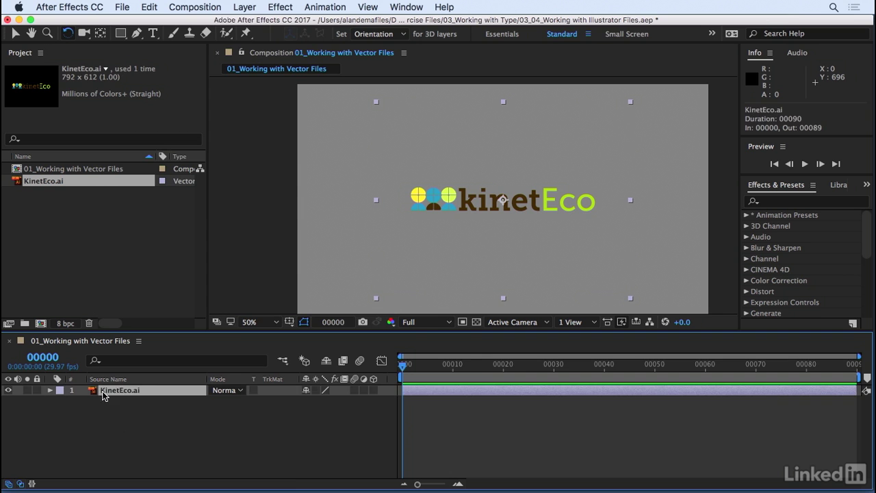
right_click(117, 391)
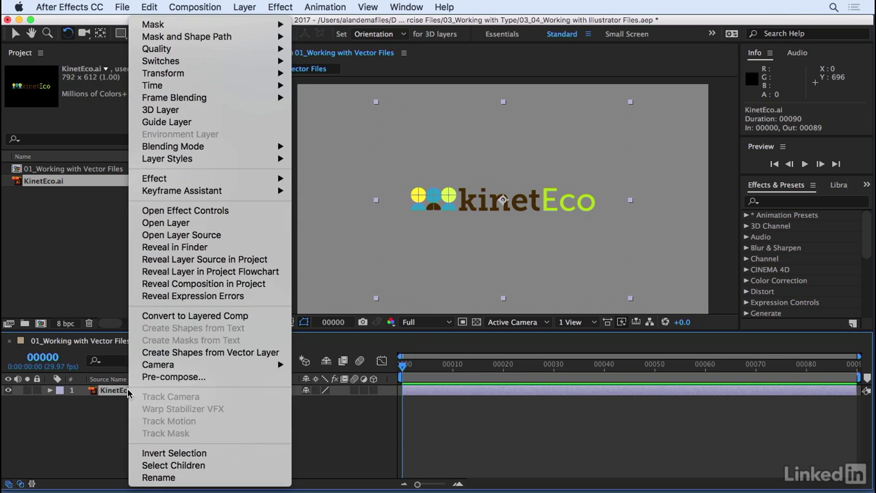
left_click(141, 353)
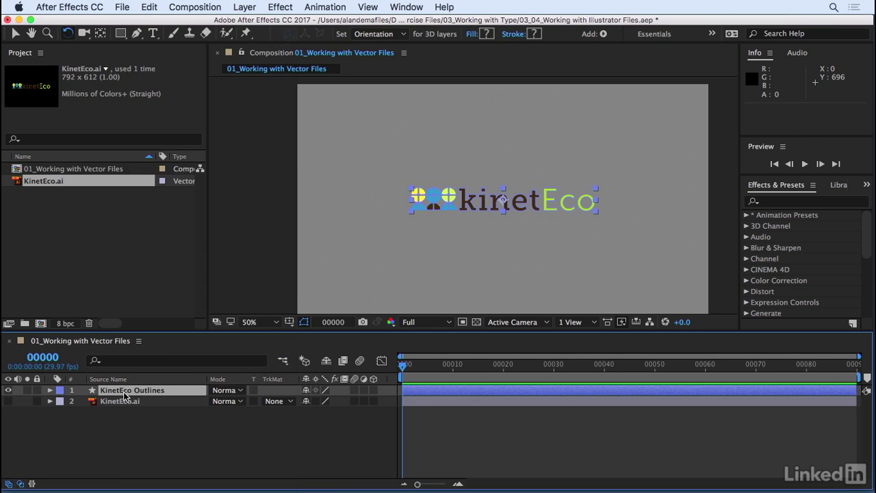
left_click(122, 393)
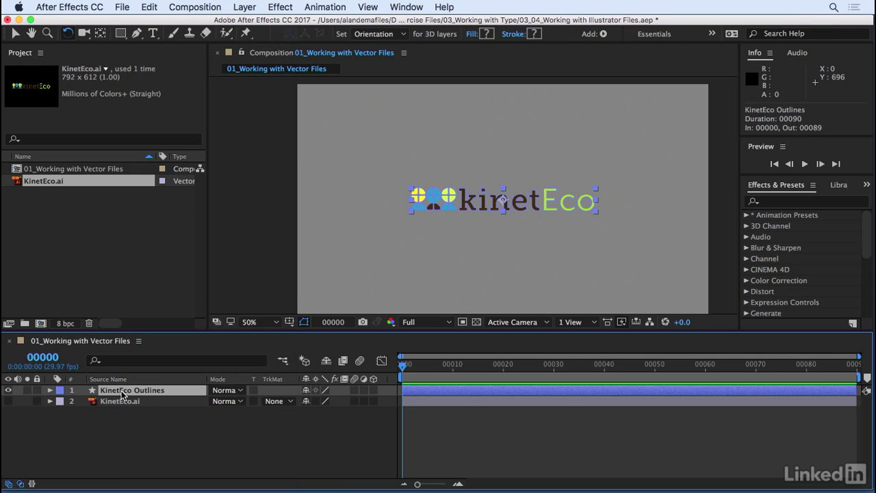
- Expand the contents of the KinetEco Outlines layer and examine which logo piece each shape group holds
left_click(50, 391)
left_click(62, 406)
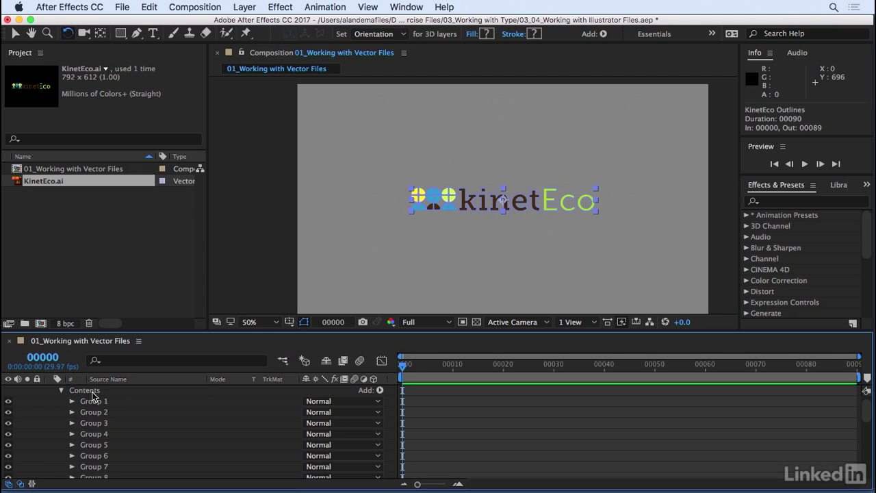
left_click(94, 392)
left_click(103, 403)
left_click(108, 423)
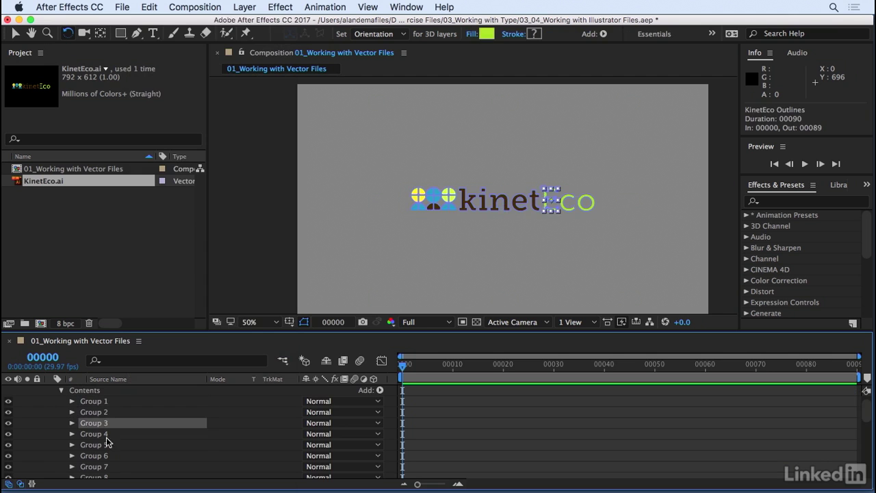
left_click(106, 446)
left_click(106, 458)
scroll(120, 440, "down", 4)
left_click(112, 445)
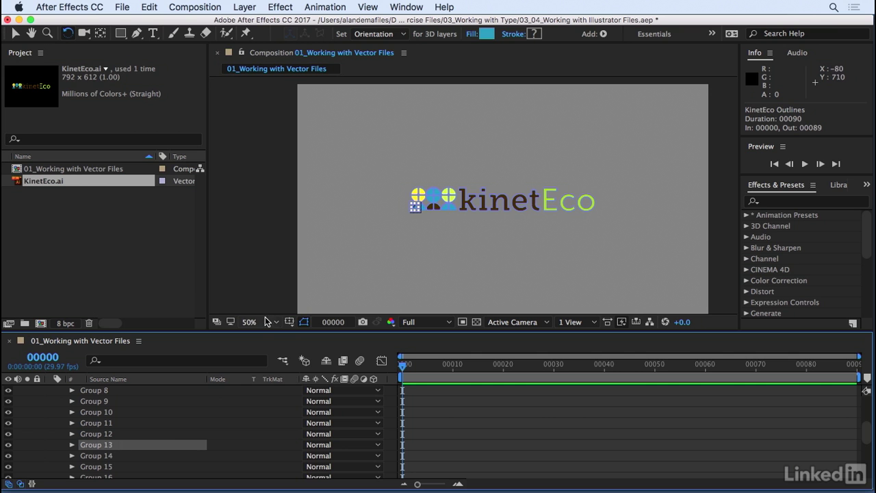
left_click(275, 323)
left_click(264, 414)
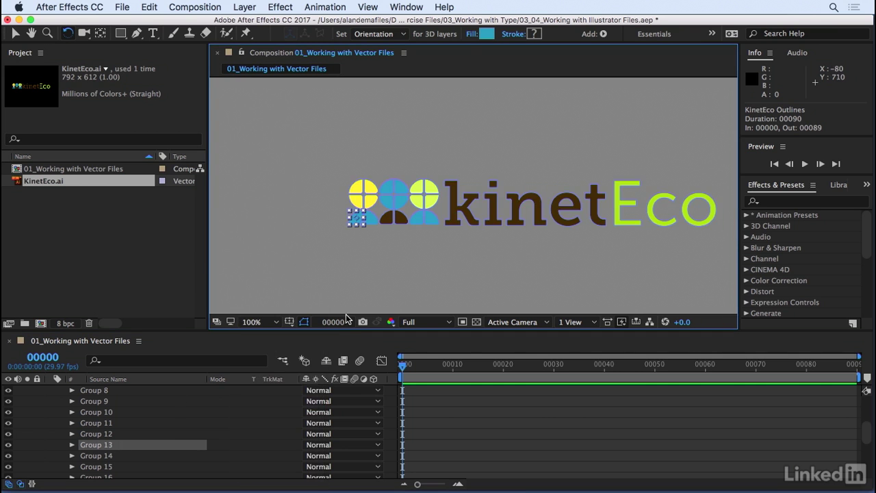
left_click_drag(510, 232, 449, 227)
- Select the yellow-headed figure's six pieces, Group 9 through Group 14, at 200% magnification and group them
left_click(113, 413)
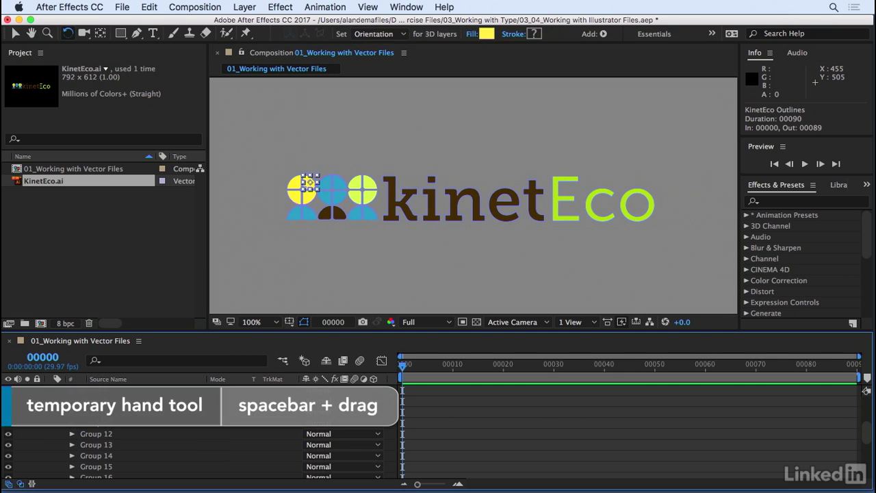
left_click(278, 321)
left_click(264, 416)
left_click_drag(253, 181, 355, 165)
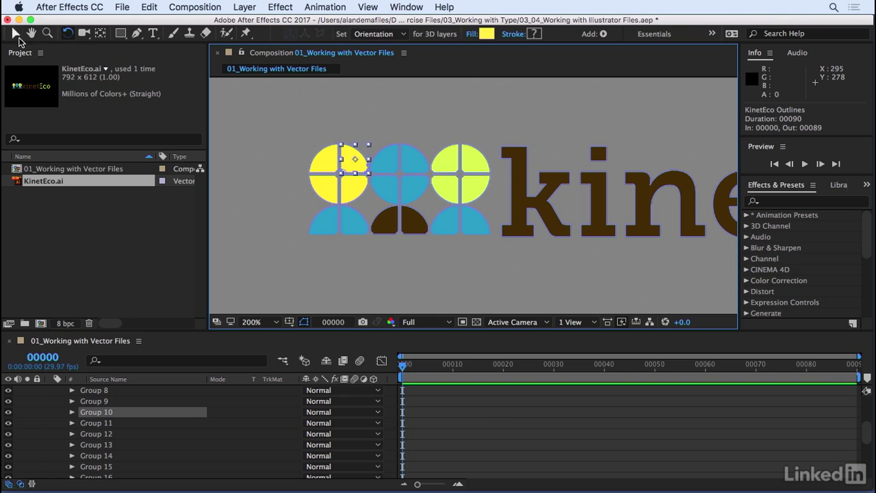
left_click(15, 34)
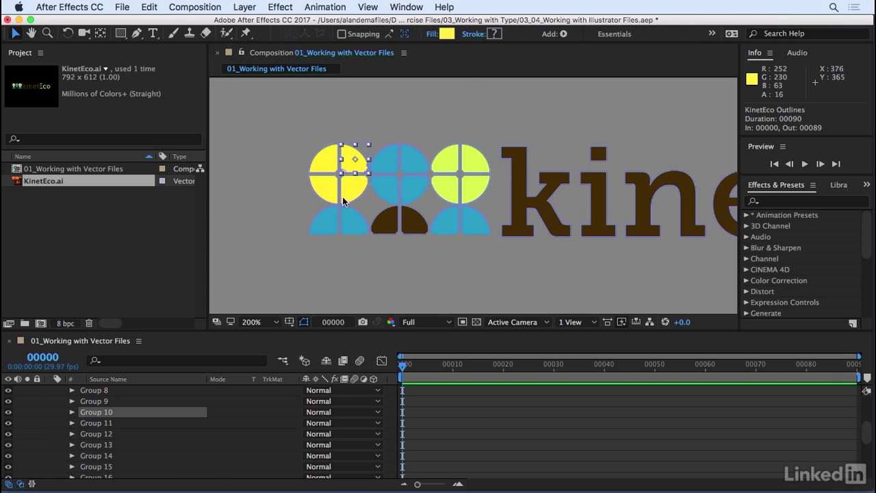
left_click(332, 159, "shift")
left_click(357, 195, "shift")
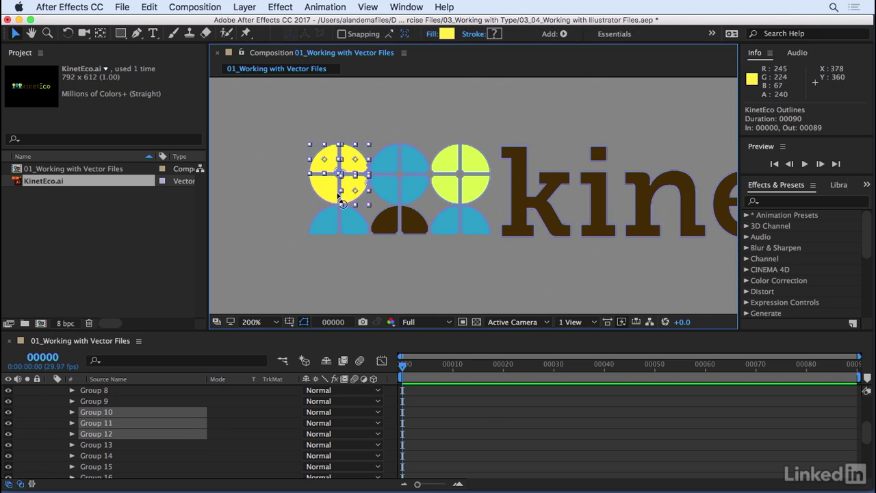
left_click(328, 200, "shift")
left_click(326, 230, "shift")
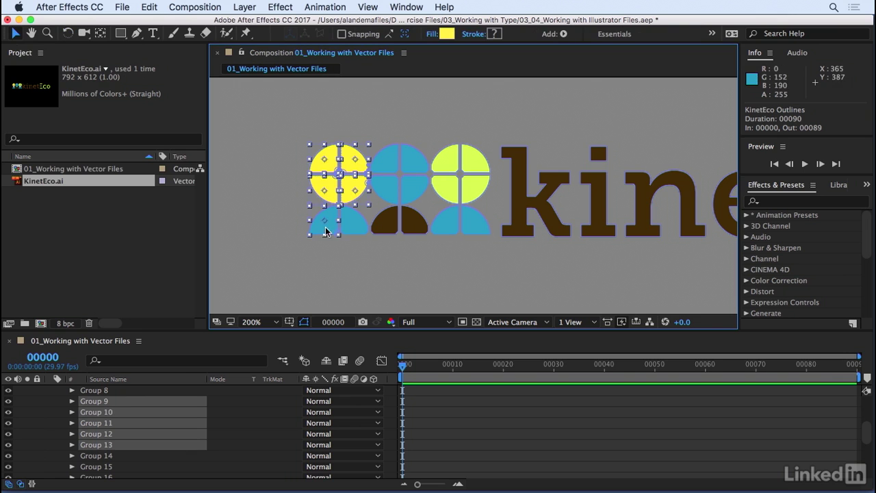
left_click(348, 227, "shift")
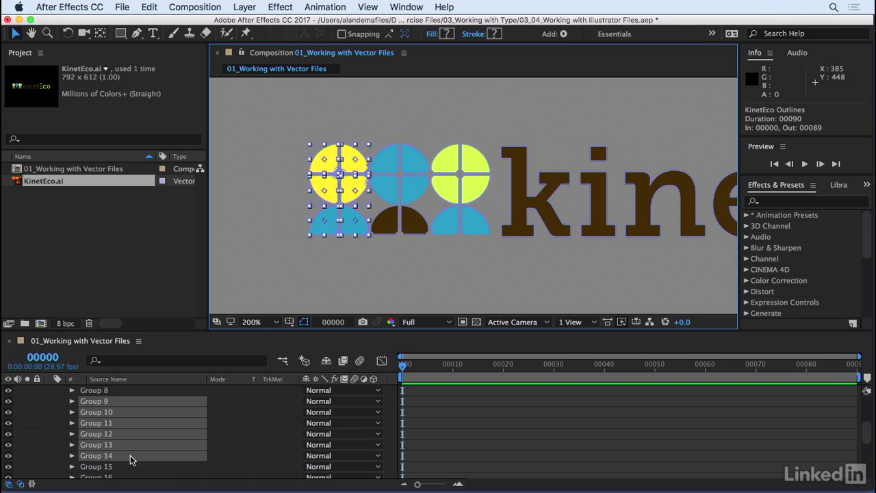
key("super+g")
- Rename the yellow-headed figure's new group as dude 1
left_click(106, 401)
key("Return")
type("cude 1")
key("Return")
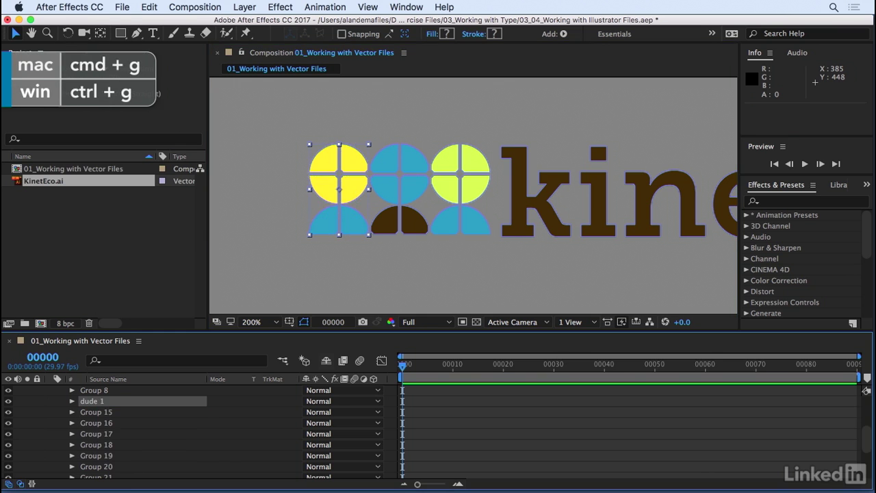
- Select all the pieces of the middle blue-headed figure with the brown base and group them
left_click(386, 166)
left_click(416, 169, "shift")
left_click(398, 188, "shift")
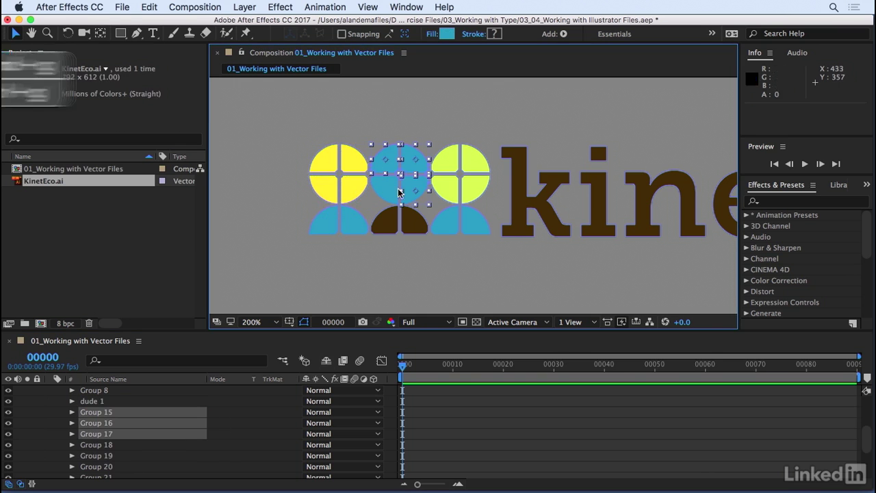
left_click(389, 219, "shift")
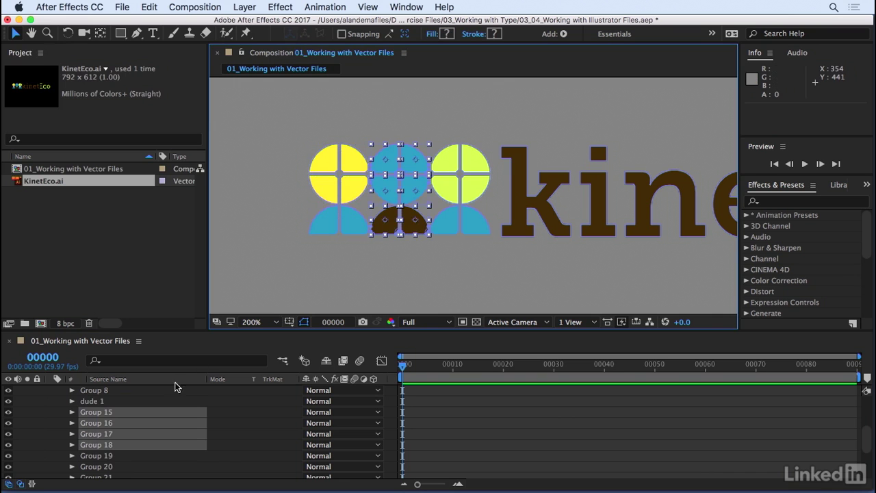
key("super+g")
- Rename the middle blue-headed figure's group as dude 2
key("Return")
type("d")
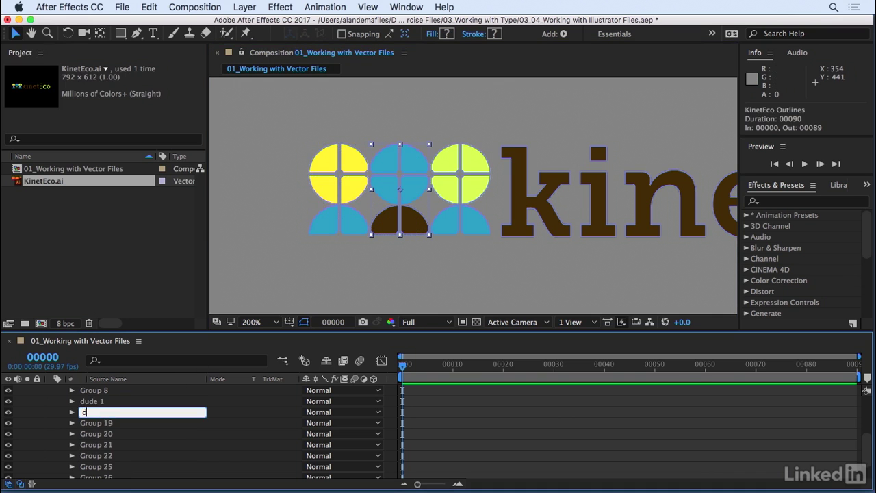
type("ude 2")
key("Return")
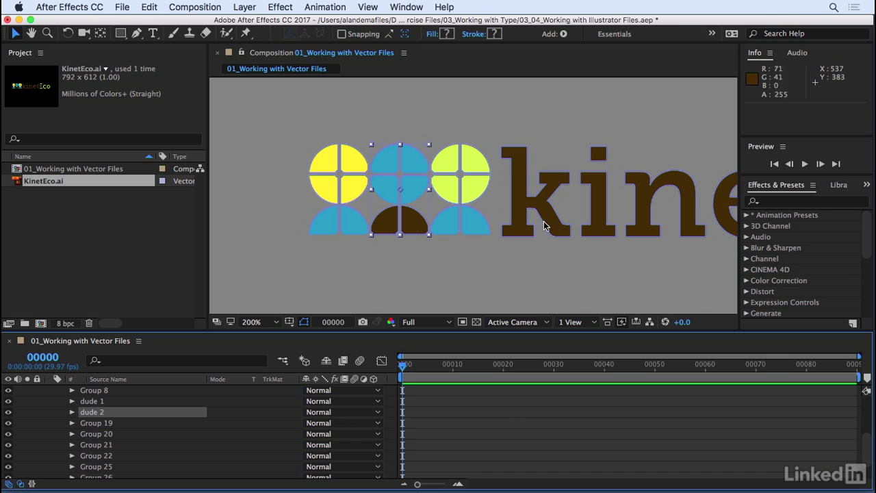
- Select the KinetEco Outlines shape layer and collapse its contents in the timeline
scroll(150, 451, "up", 5)
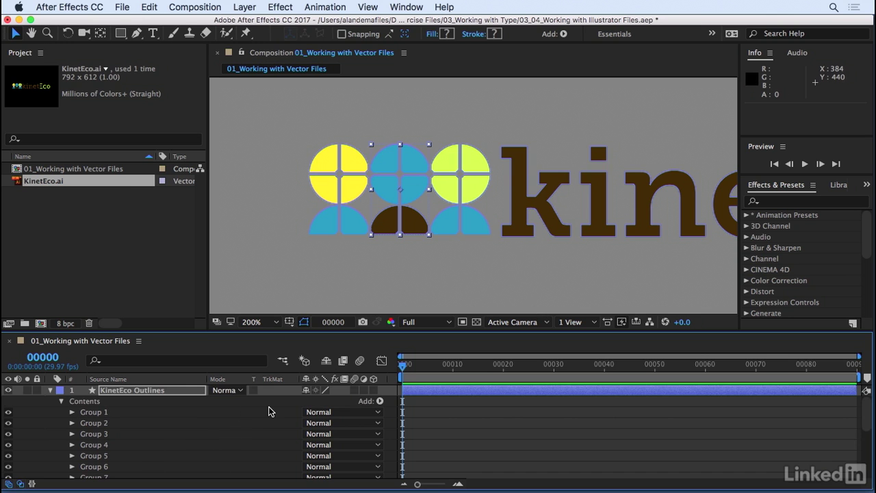
left_click(106, 392)
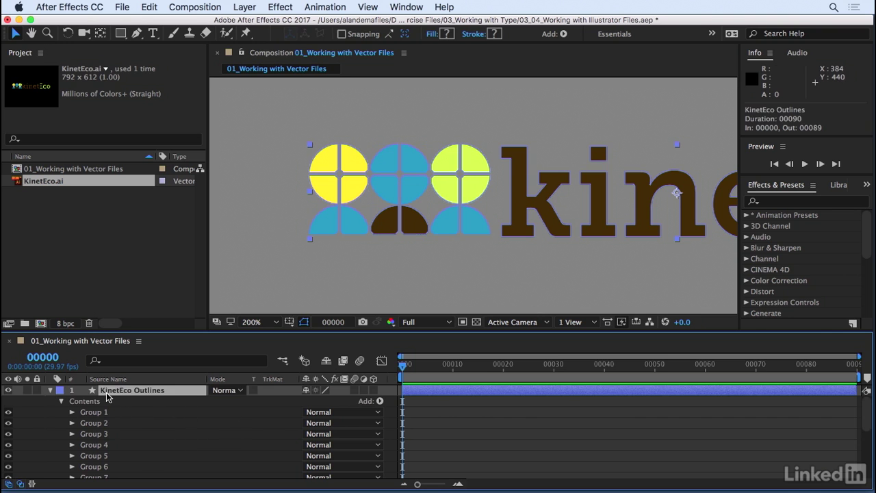
left_click(49, 390)
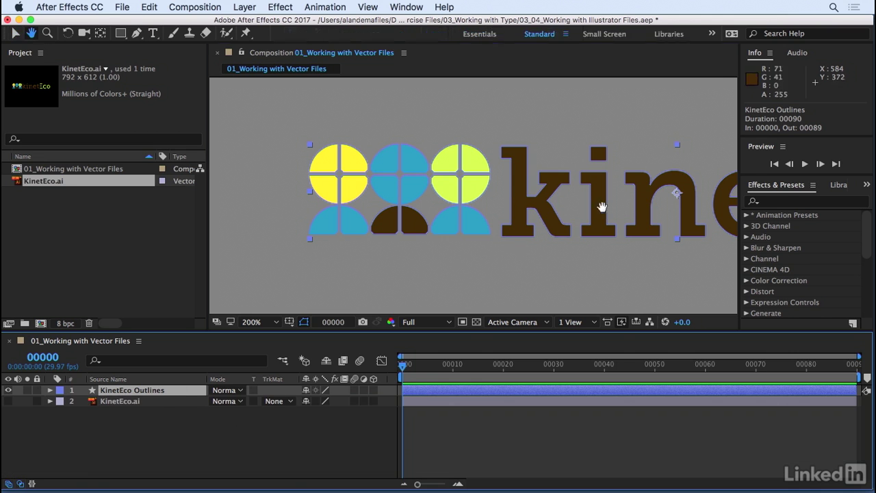
left_click_drag(602, 205, 427, 231)
scroll(432, 233, "up", 1)
scroll(434, 235, "down", 2)
mouse_move(528, 208)
left_mouse_down()
mouse_move(525, 193)
mouse_move(518, 210)
left_mouse_up()
key("v")
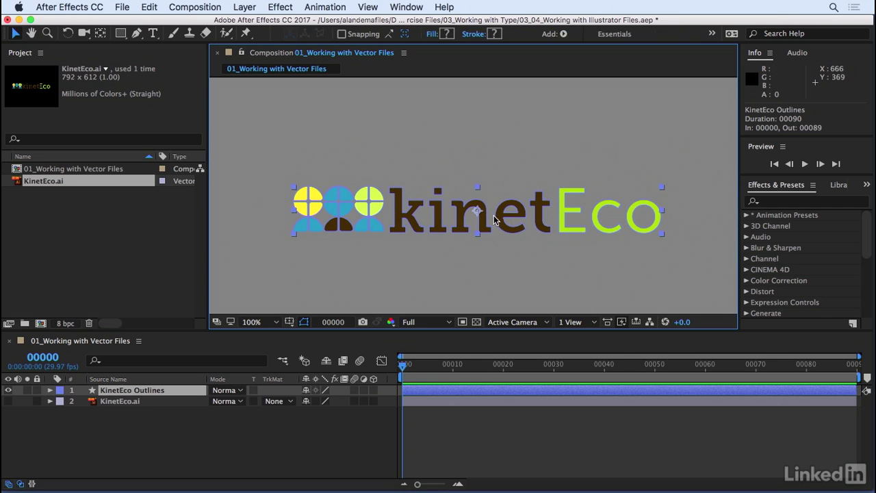
- Delete the KinetEco Outlines shape layer and make the original KinetEco.ai layer visible
left_click(114, 269)
left_click(106, 429)
left_click(150, 391)
key("Delete")
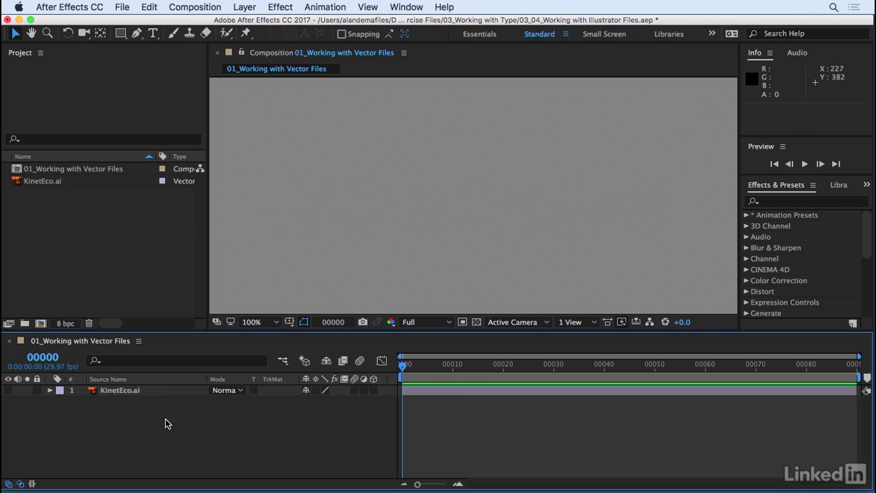
left_click(124, 390)
left_click(9, 390)
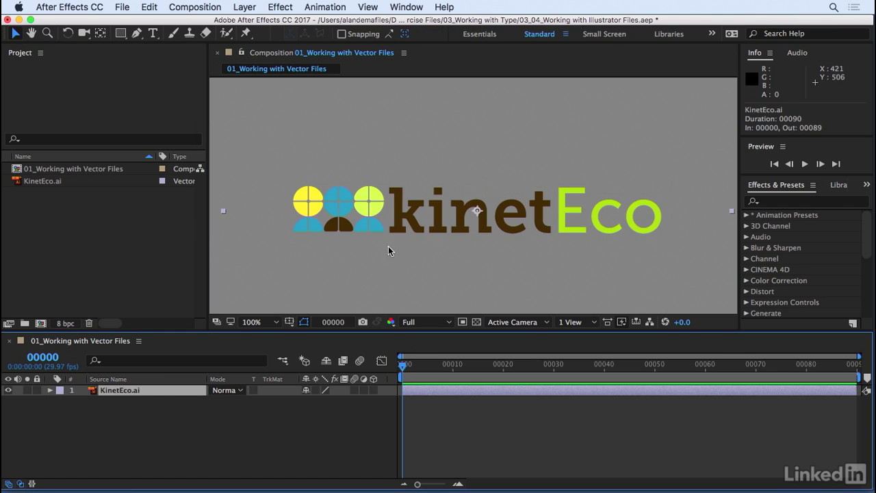
- Expand the transform properties of the KinetEco.ai layer and enlarge its scale to 1081%
left_click_drag(388, 270, 409, 265)
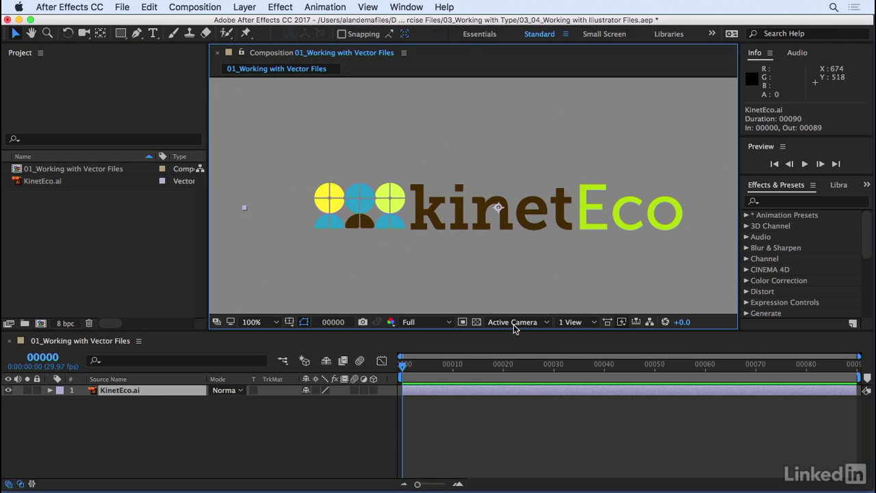
left_click(51, 390)
left_click(61, 401)
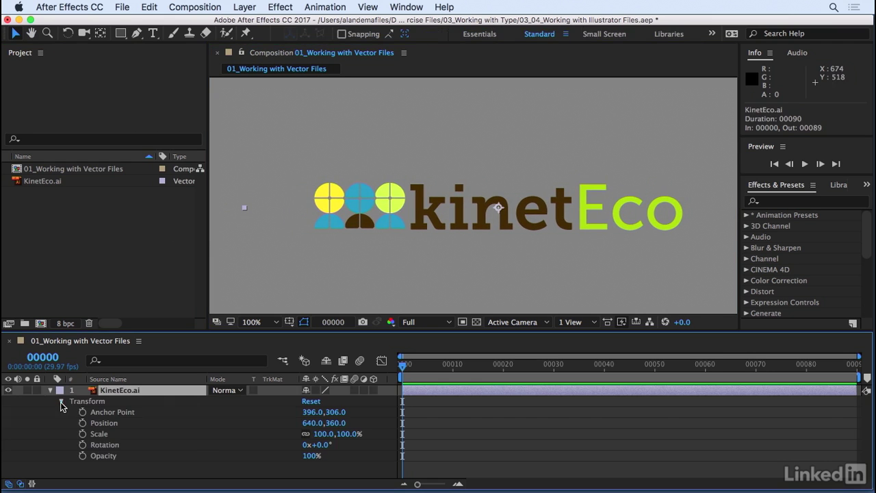
left_click(376, 430)
left_click_drag(376, 429, 527, 310)
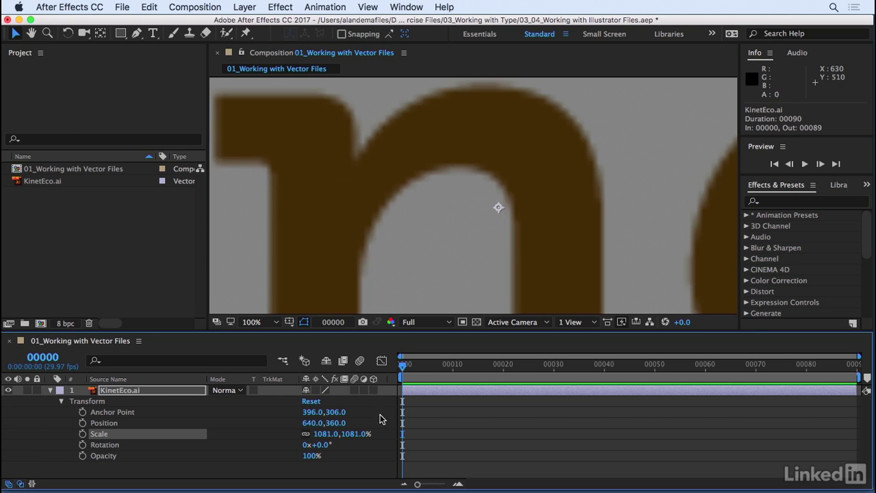
- Reduce the KinetEco.ai layer's scale to 890% and 395%, raise it to 613%, and deselect the layer
left_click_drag(352, 434, 248, 426)
left_click_drag(505, 192, 491, 166)
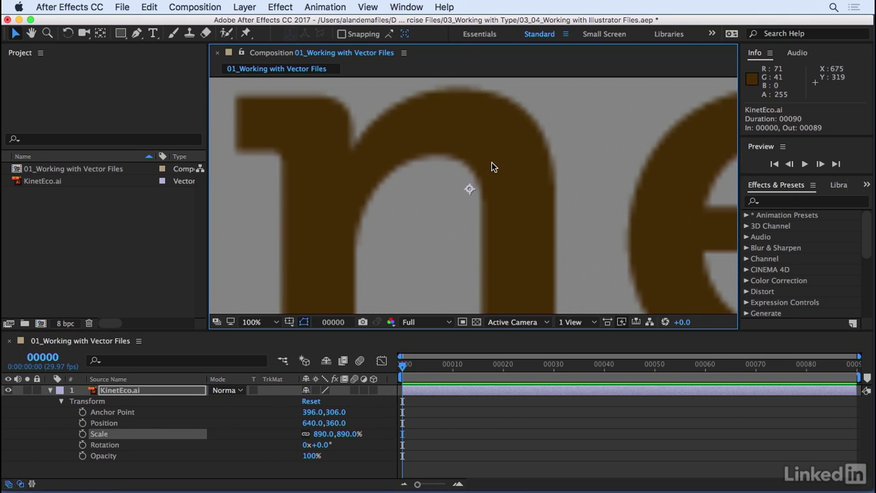
mouse_move(344, 438)
left_mouse_down()
mouse_move(384, 438)
mouse_move(343, 438)
left_mouse_up()
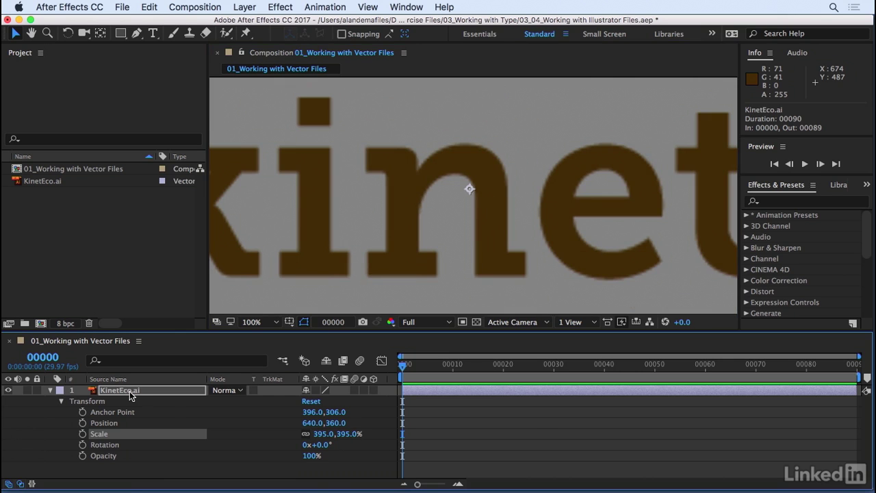
left_click_drag(346, 434, 406, 414)
left_click(377, 410)
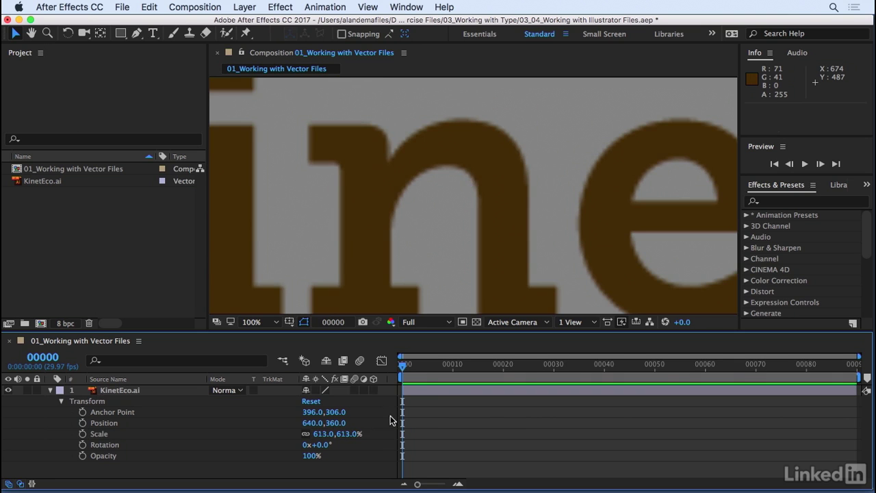
- Turn on continuous rasterization for the KinetEco.ai layer and increase its scale to 1484%
left_click(315, 390)
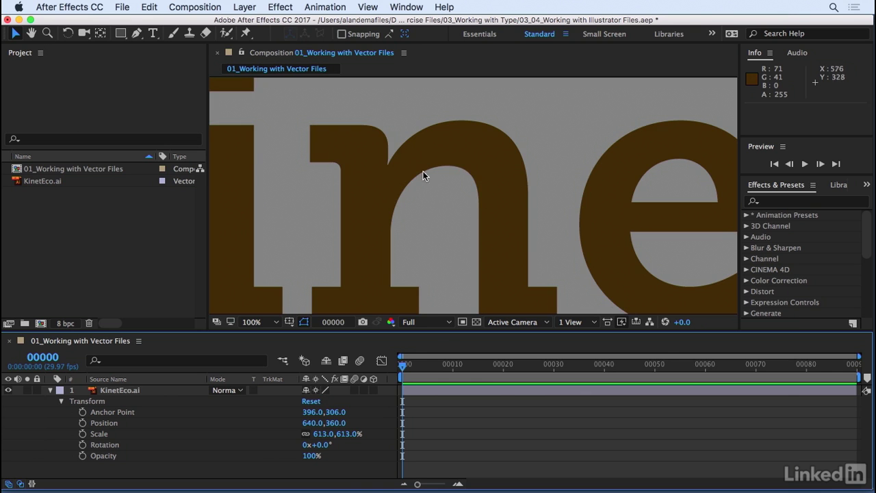
left_click_drag(342, 434, 681, 432)
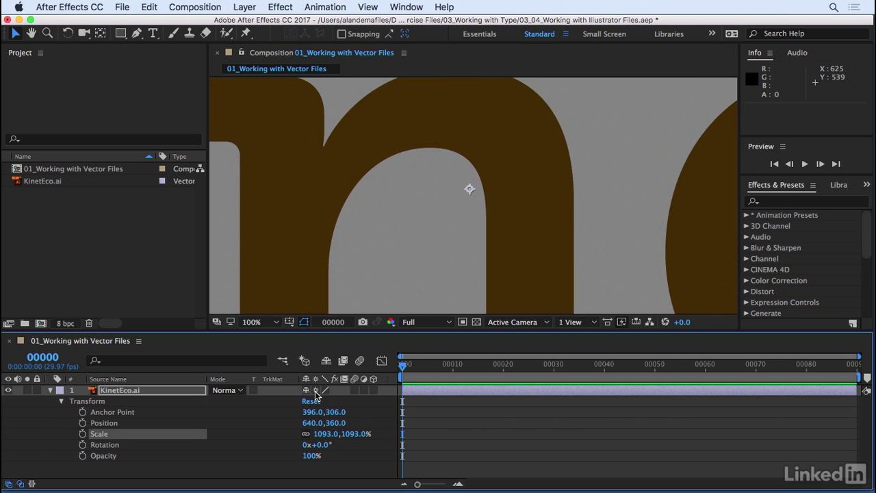
left_click_drag(352, 434, 409, 448)
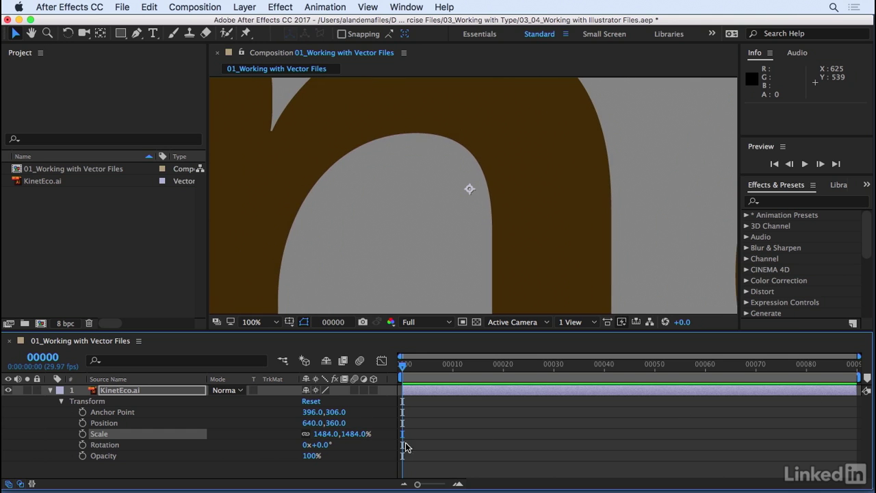
- Turn continuous rasterization off and back on for the KinetEco.ai layer to compare the letter edges at 1484% scale
left_click(314, 390)
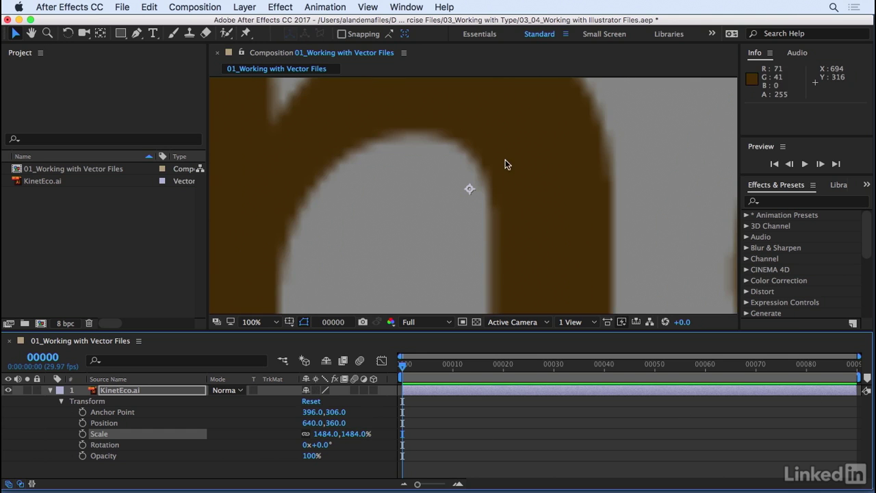
key("h")
left_click_drag(529, 159, 540, 211)
key("v")
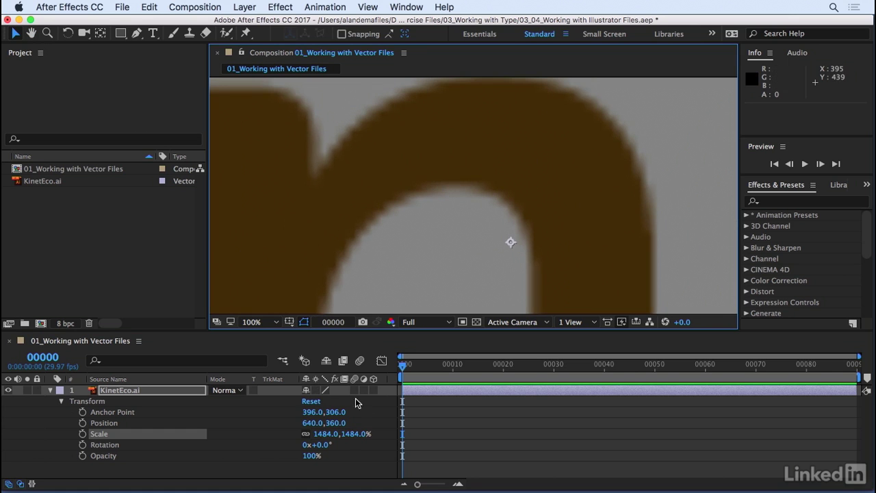
left_click(314, 390)
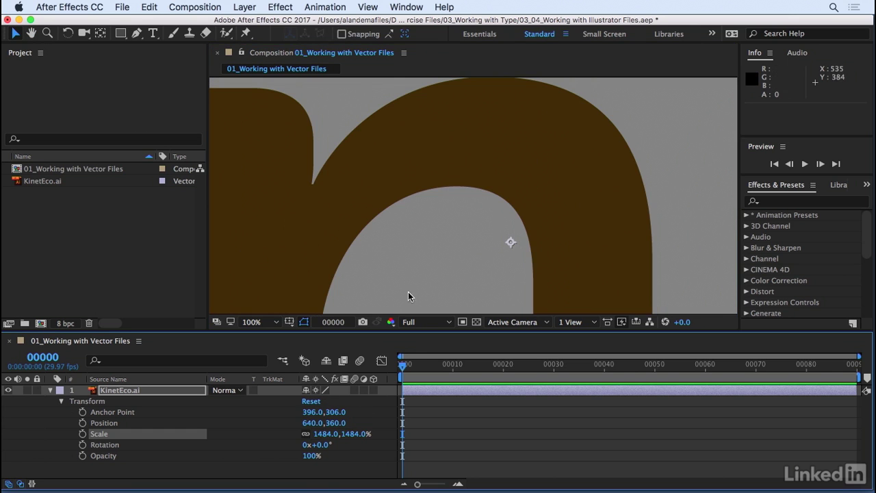